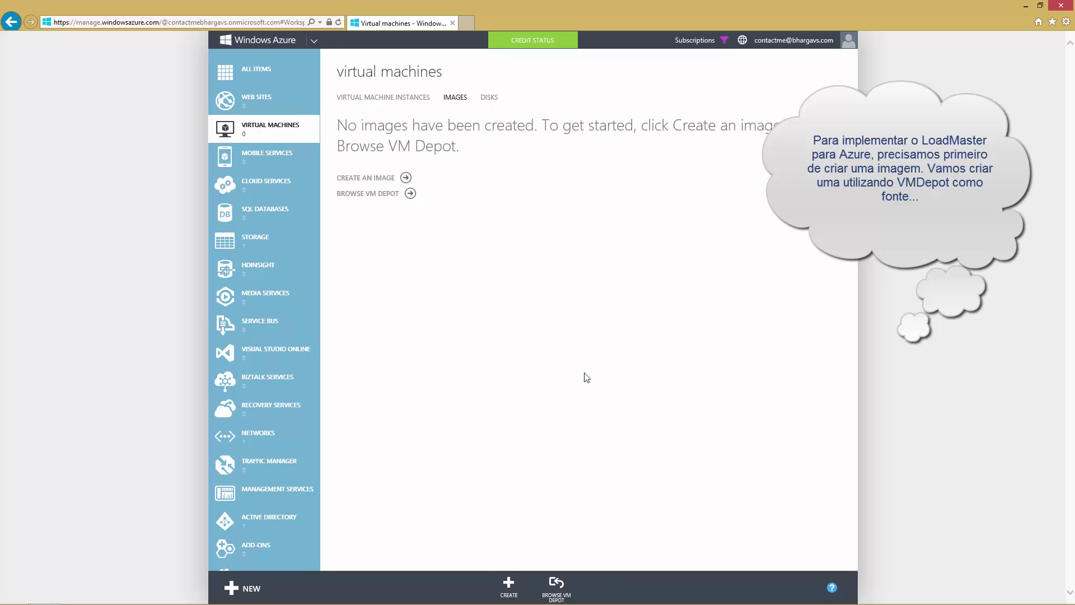
Open the VM Depot image gallery from the Virtual Machines Images tab
{"action": "left_click", "coordinate": [555, 585]}
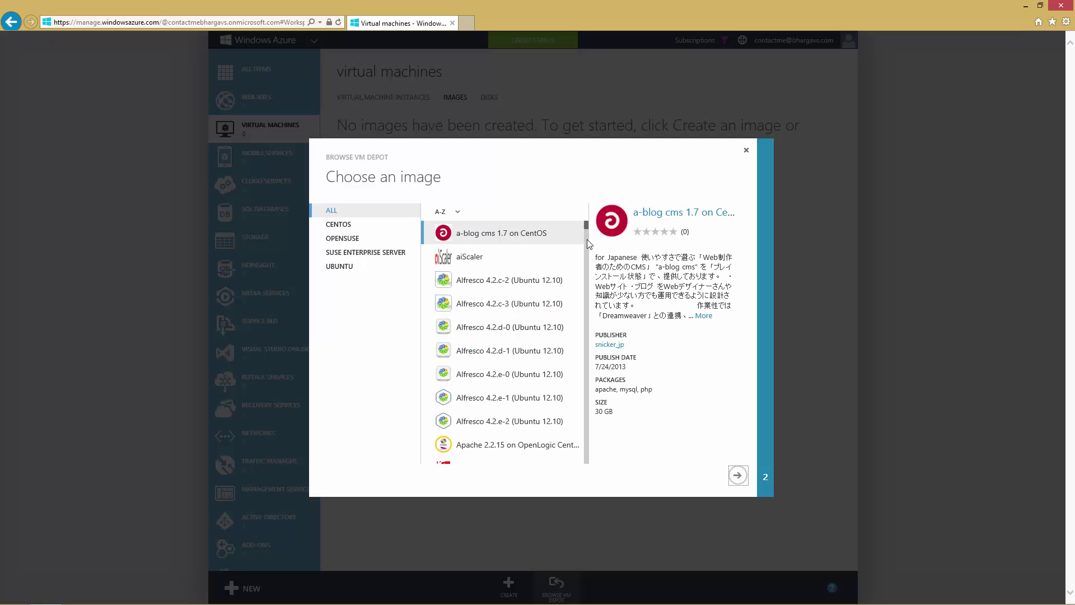
Select the KEMP LoadMaster for Azure RTM image and advance to storage selection
{"action": "left_click_drag", "start_coordinate": [586, 230], "coordinate": [590, 312]}
{"action": "left_click", "coordinate": [470, 393]}
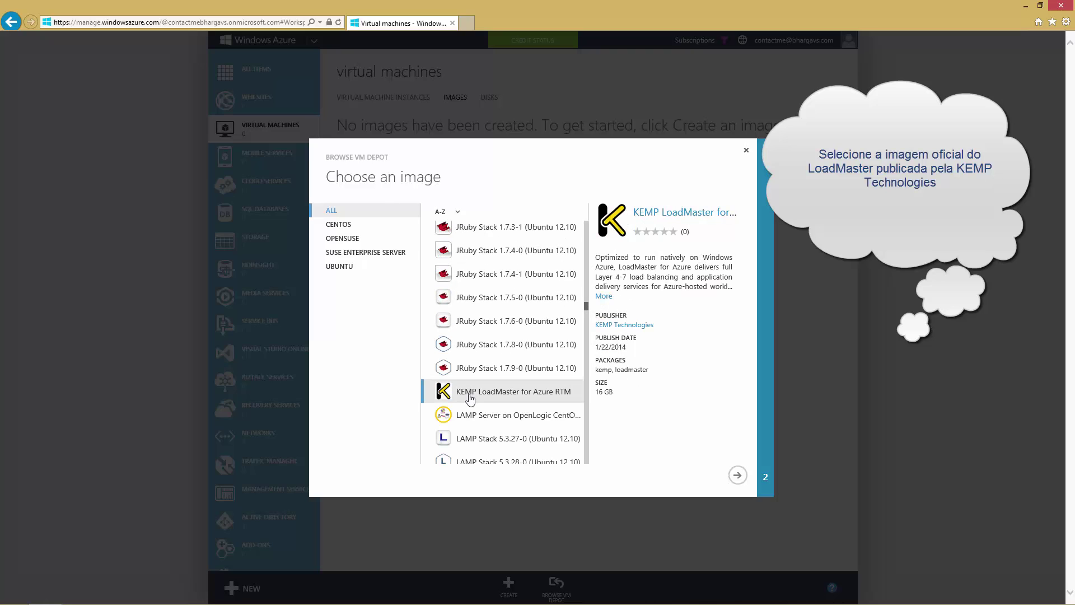
{"action": "left_click", "coordinate": [735, 481]}
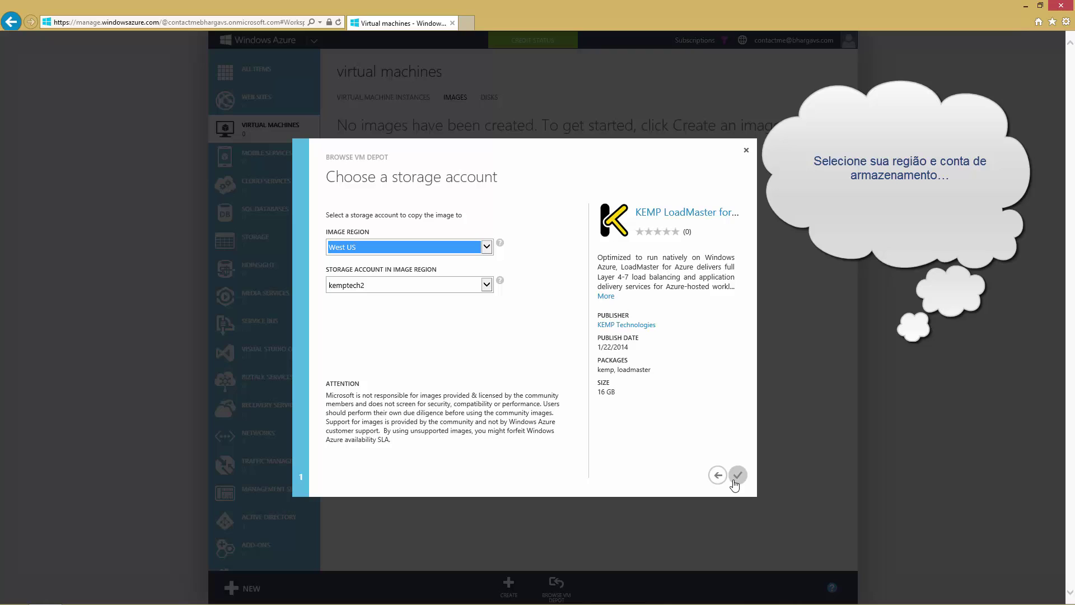
Copy the image into storage account kemptech2 in West US
{"action": "left_click", "coordinate": [736, 476]}
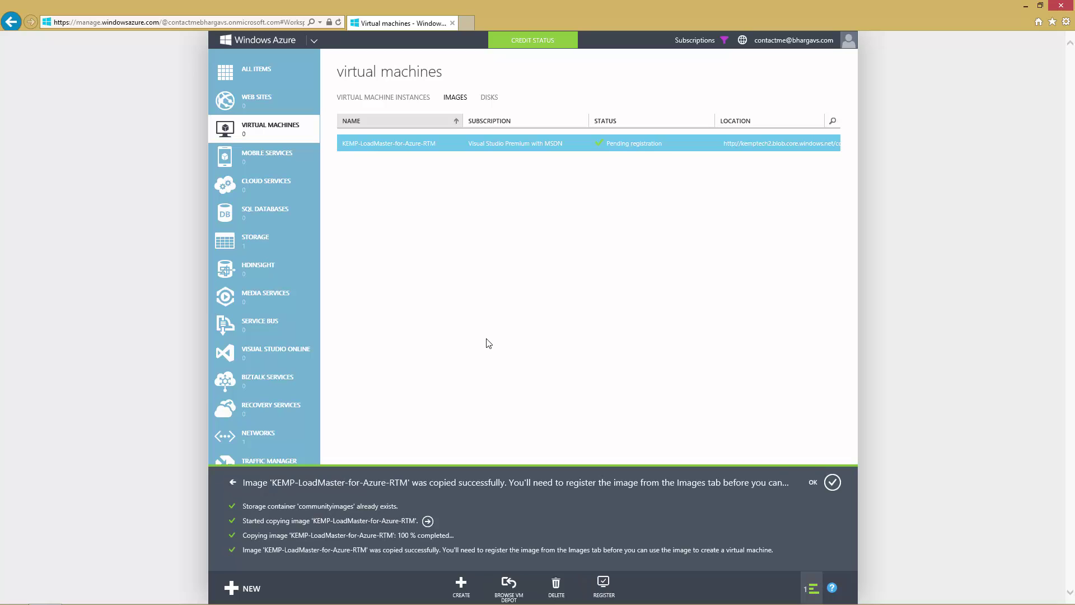
Register the copied KEMP image under the name LMAzure, dismissing both notifications
{"action": "left_click", "coordinate": [832, 482]}
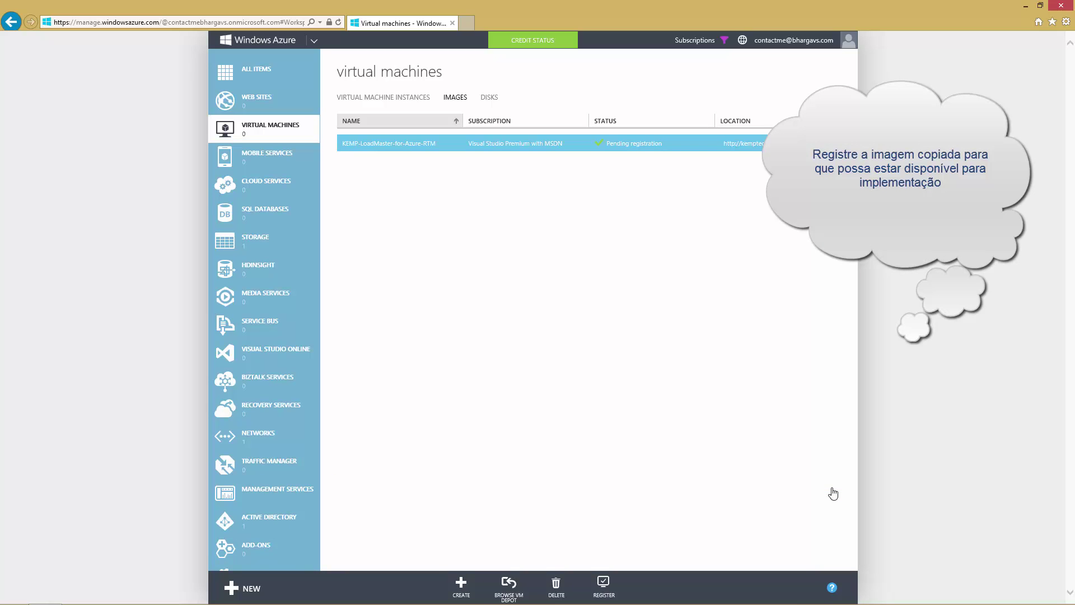
{"action": "left_click", "coordinate": [598, 592]}
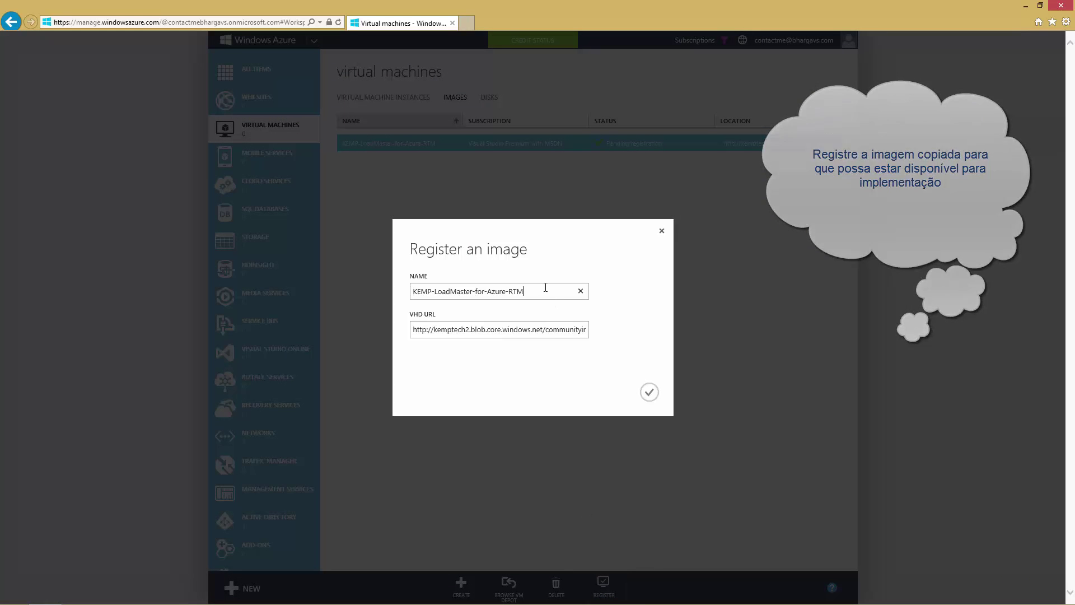
{"action": "left_click_drag", "start_coordinate": [547, 291], "coordinate": [414, 287]}
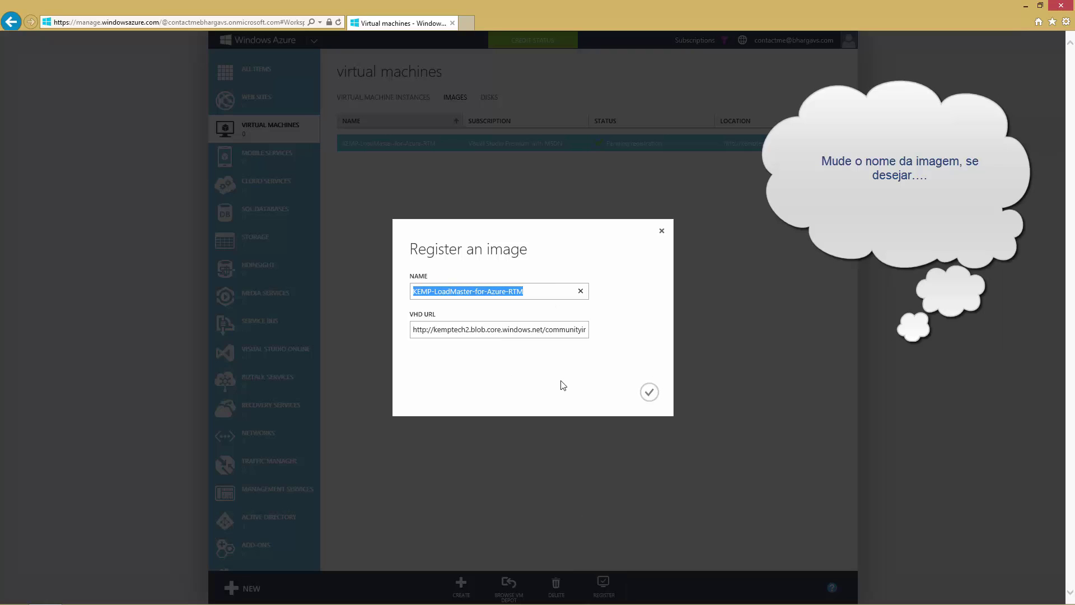
{"action": "type", "text": "LMAzure"}
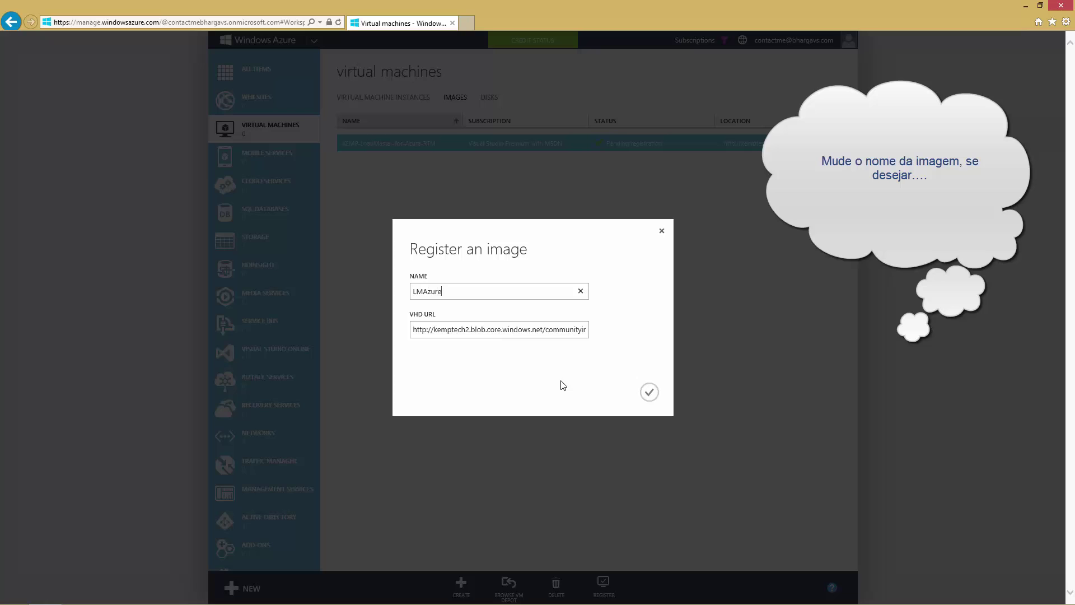
{"action": "left_click", "coordinate": [641, 395]}
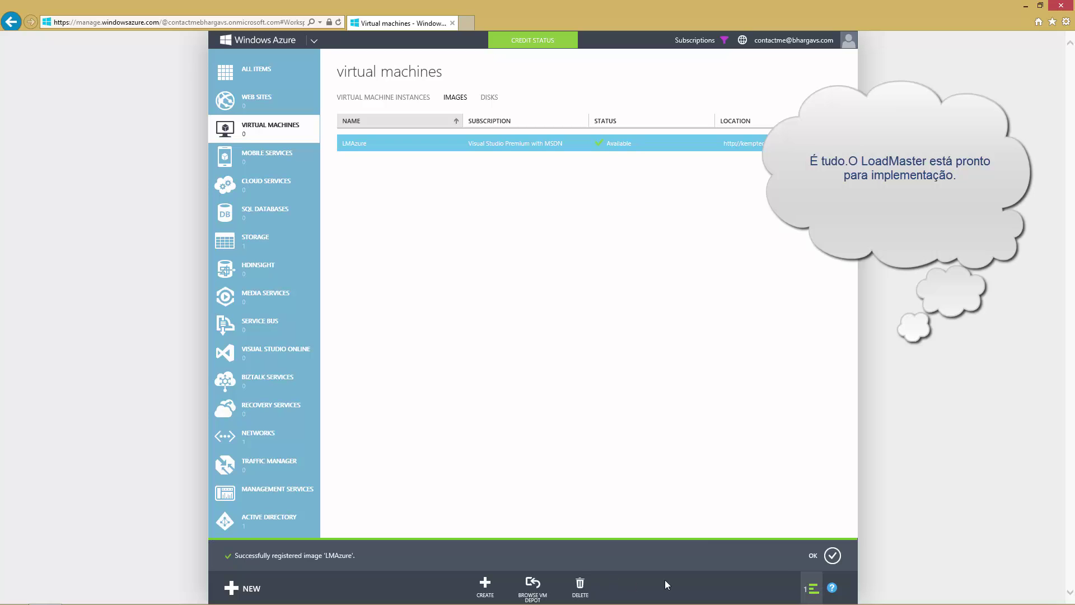
{"action": "left_click", "coordinate": [832, 555]}
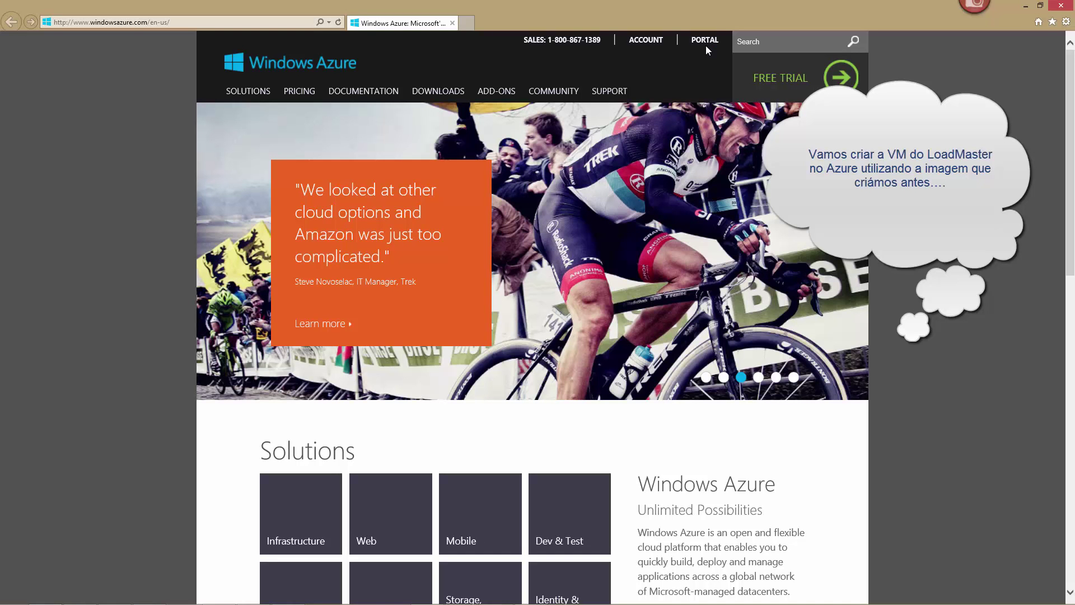
In the management portal, start a new virtual machine From Gallery
{"action": "left_click", "coordinate": [704, 39]}
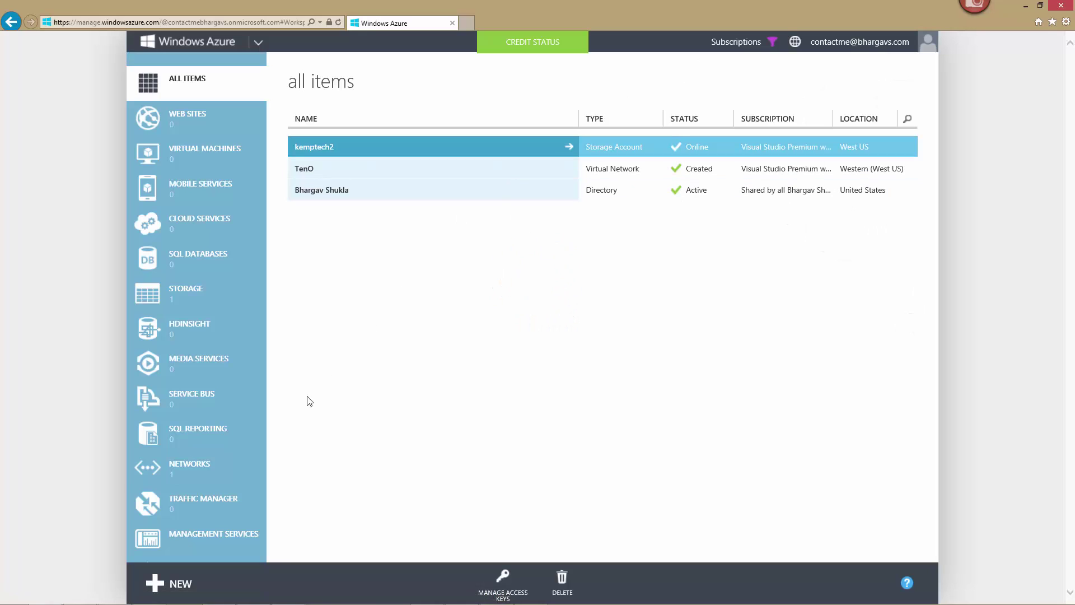
{"action": "left_click", "coordinate": [189, 584]}
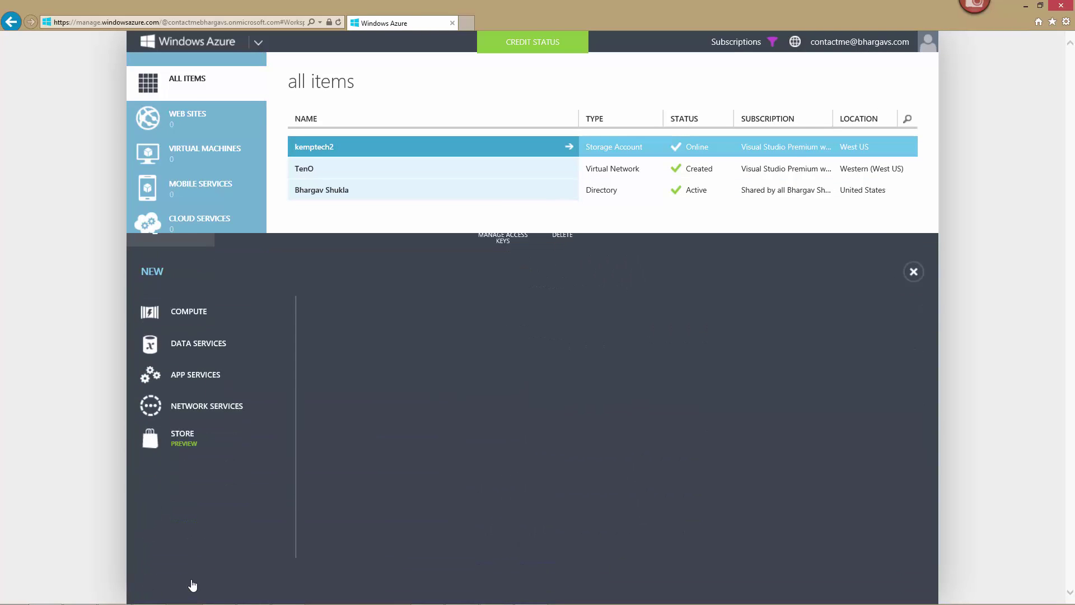
{"action": "left_click", "coordinate": [367, 331]}
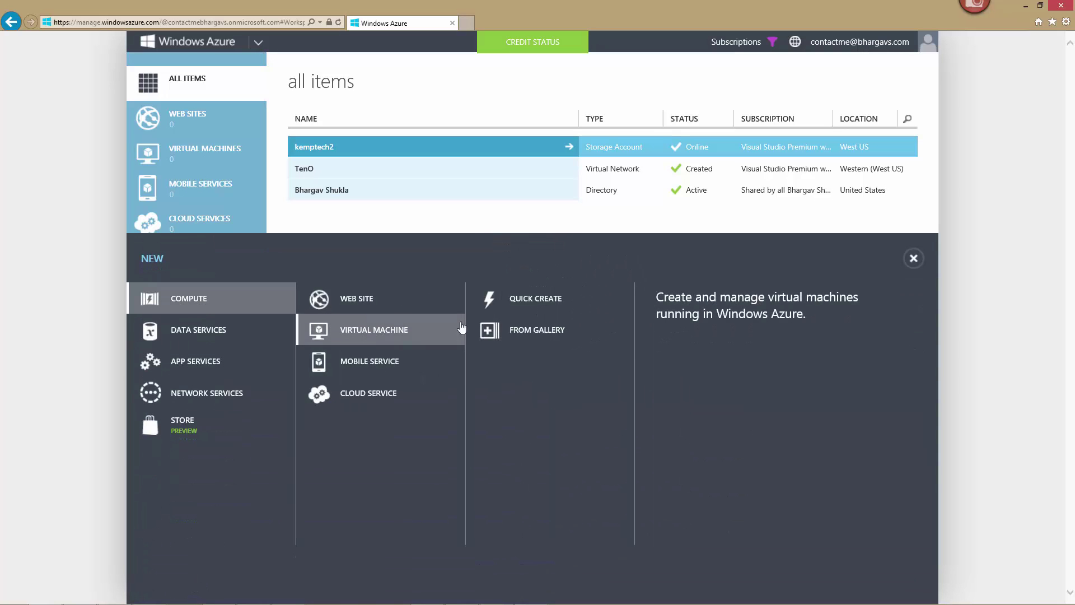
{"action": "left_click", "coordinate": [508, 332]}
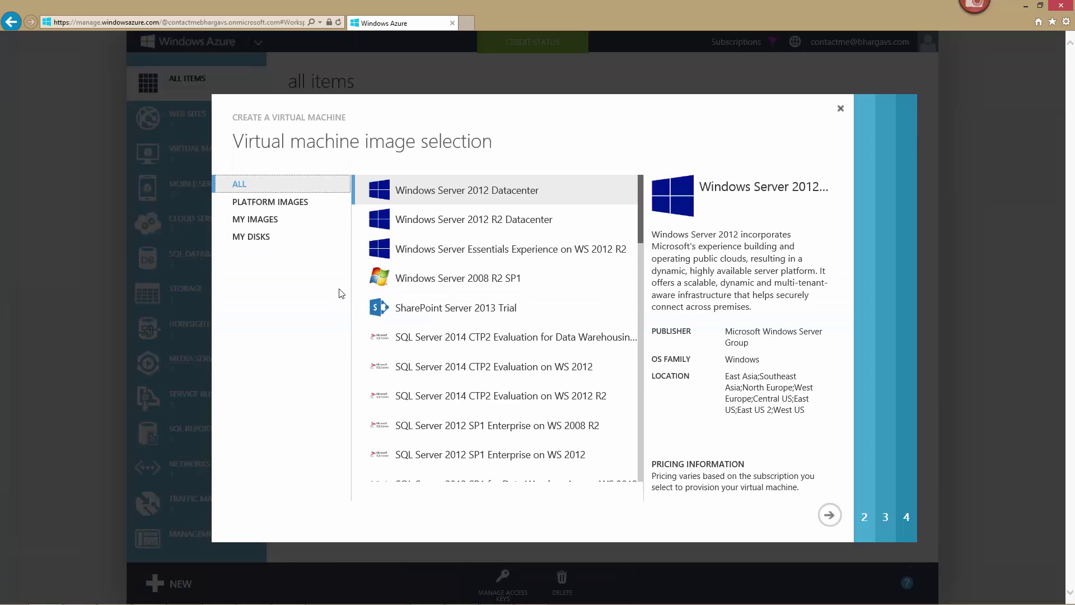
Choose the LMAzure image from My Images and name the VM lmazur01
{"action": "left_click", "coordinate": [269, 224]}
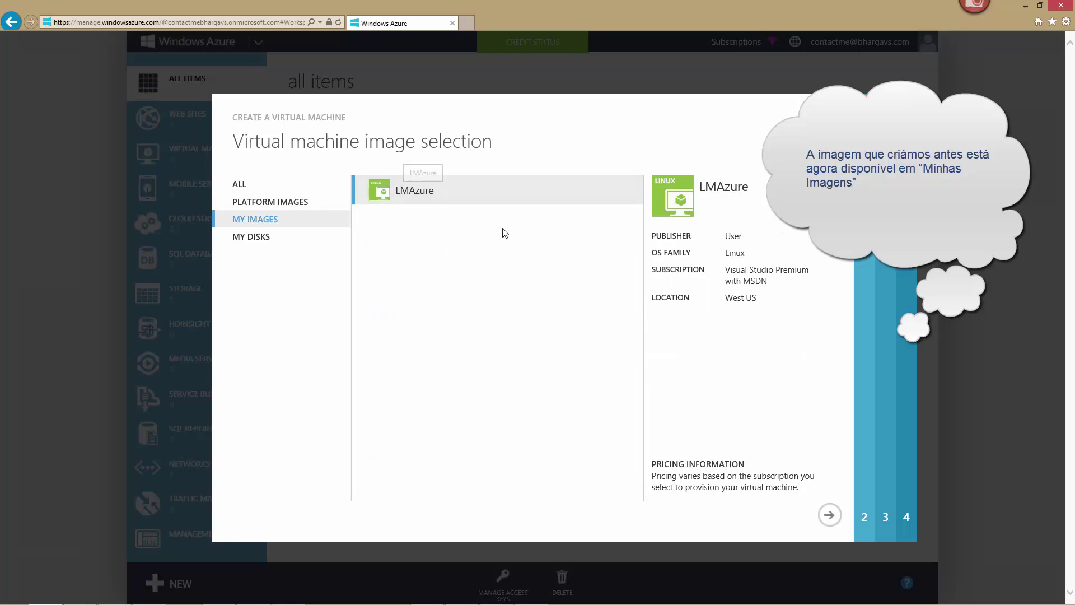
{"action": "left_click", "coordinate": [830, 515]}
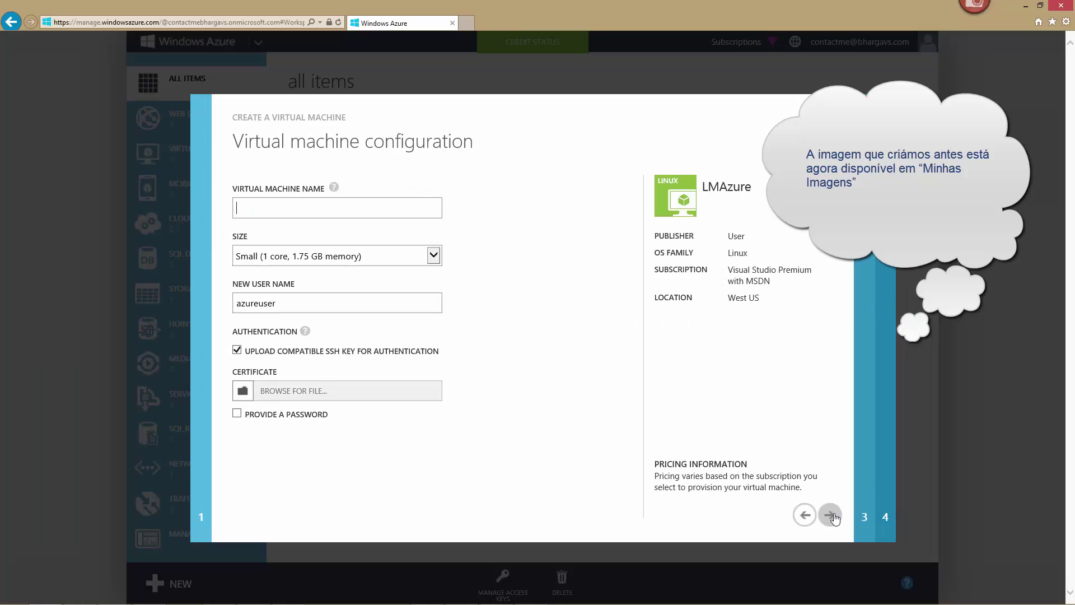
{"action": "type", "text": "lmazur01"}
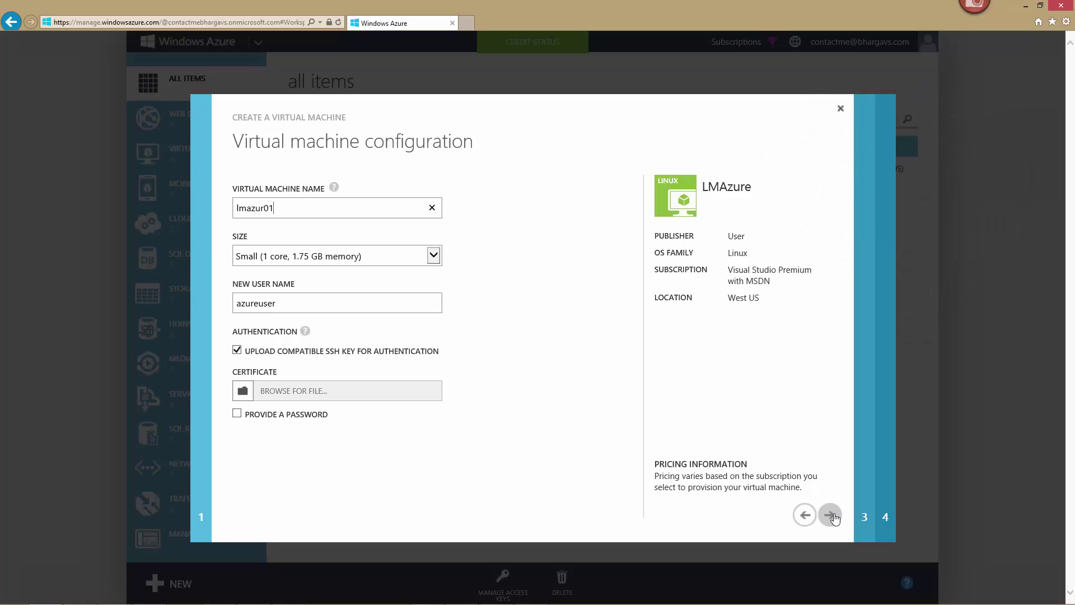
{"action": "key", "text": "Tab"}
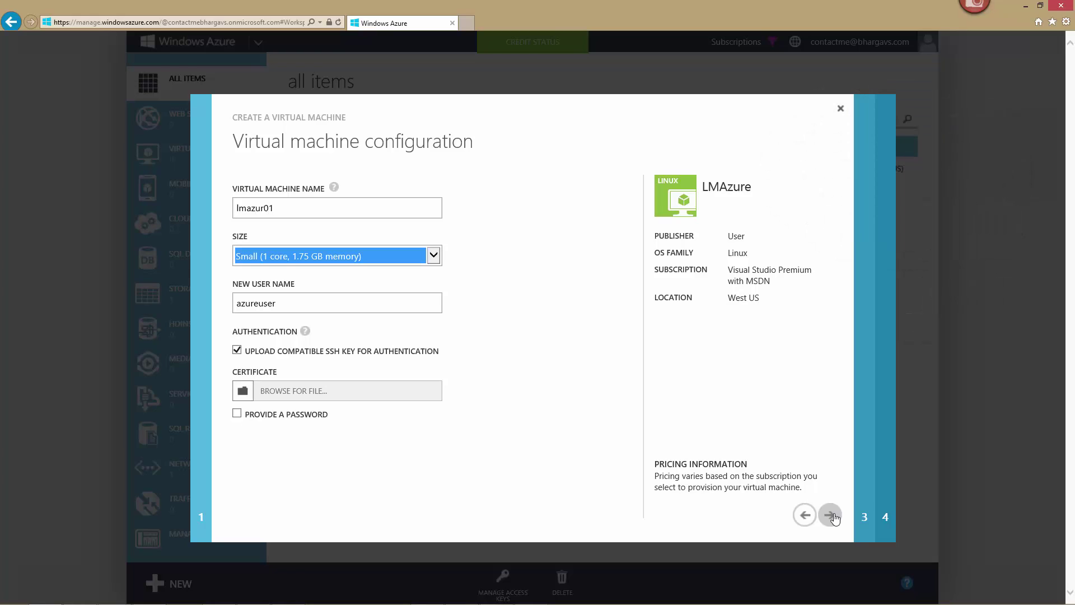
{"action": "key", "text": "Tab"}
{"action": "key", "text": "Tab"}
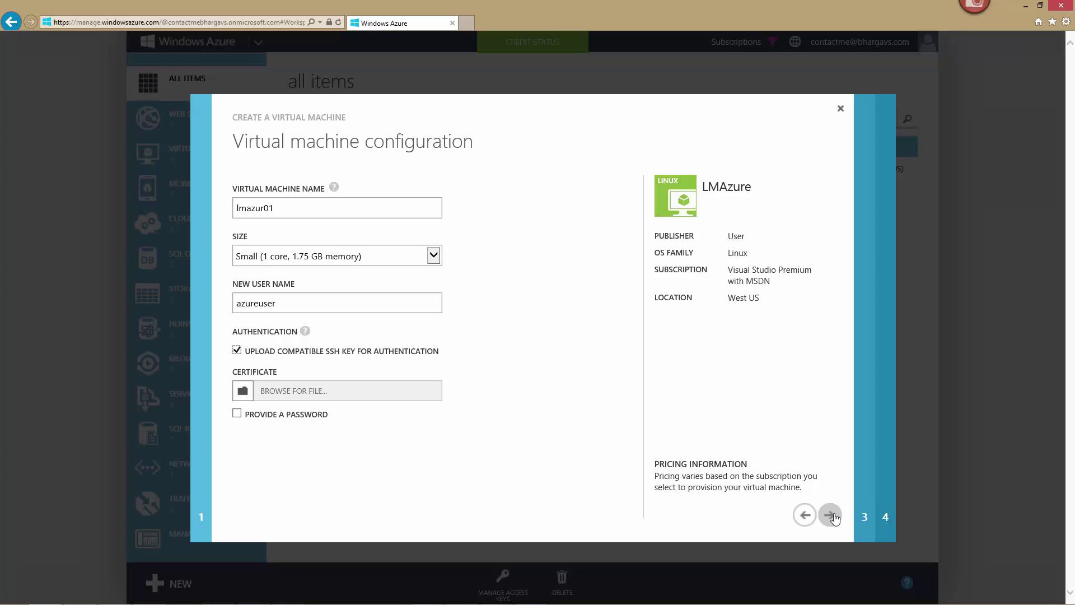
Replace SSH key authentication with a password, entered and confirmed, then continue
{"action": "key", "text": "space"}
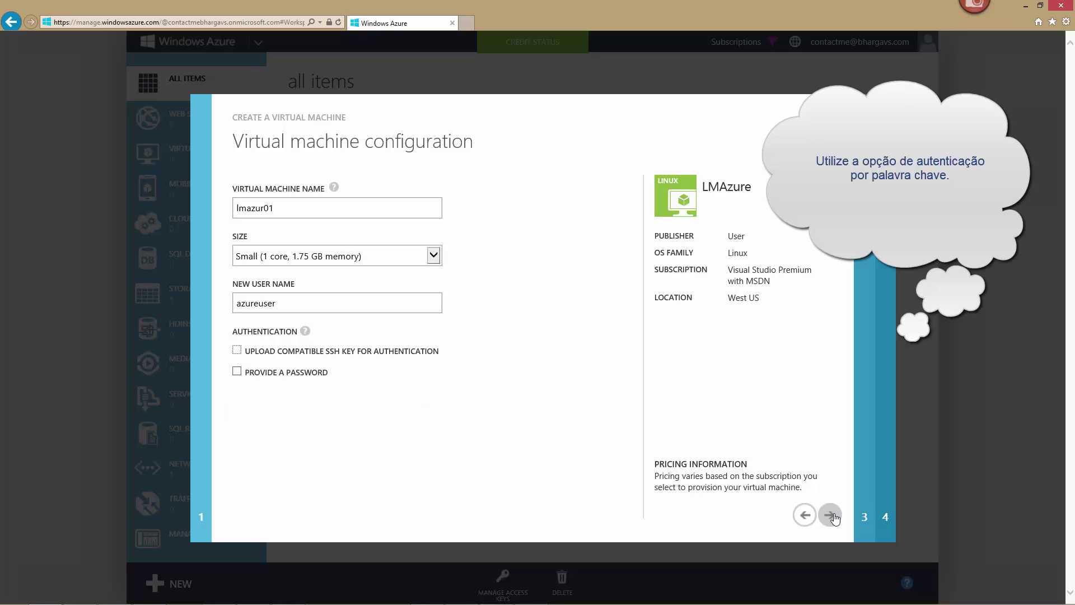
{"action": "key", "text": "Tab"}
{"action": "key", "text": "space"}
{"action": "key", "text": "Tab"}
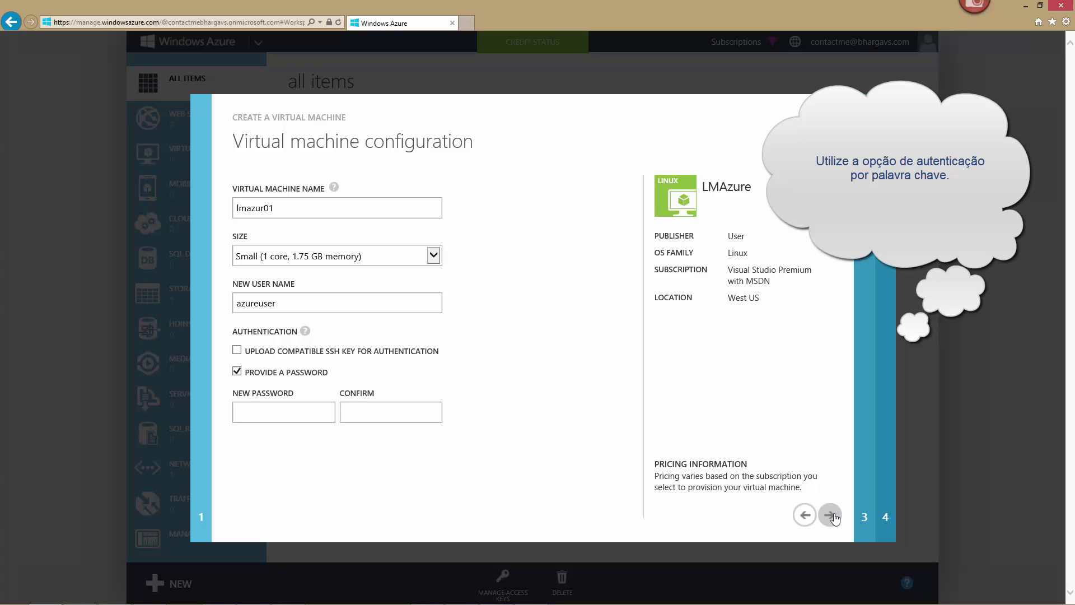
{"action": "type", "text": "•••••••••"}
{"action": "key", "text": "Tab"}
{"action": "type", "text": "•••••••••"}
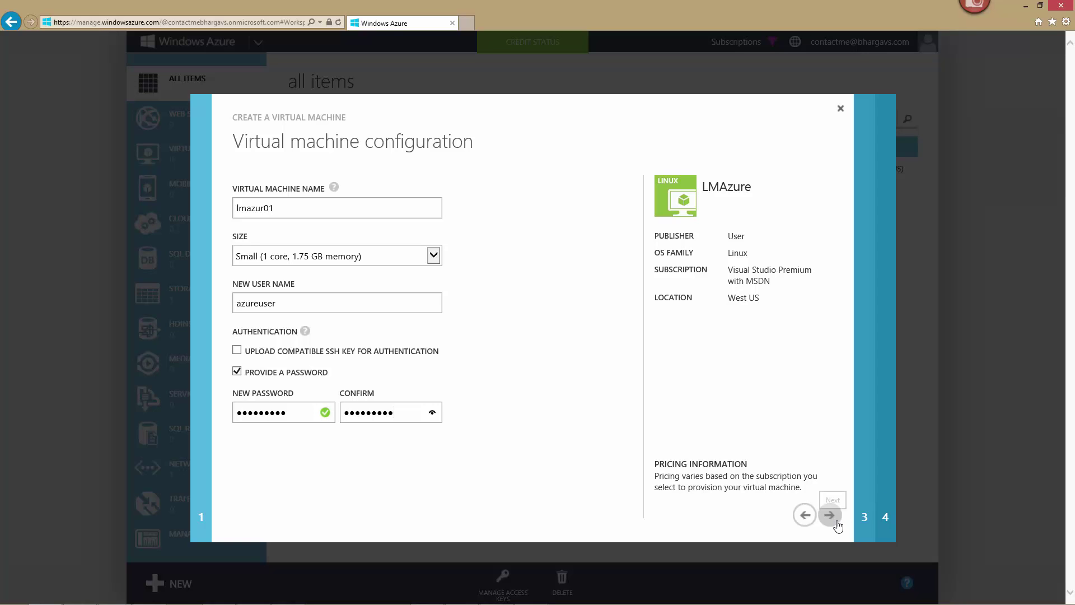
{"action": "left_click", "coordinate": [830, 514]}
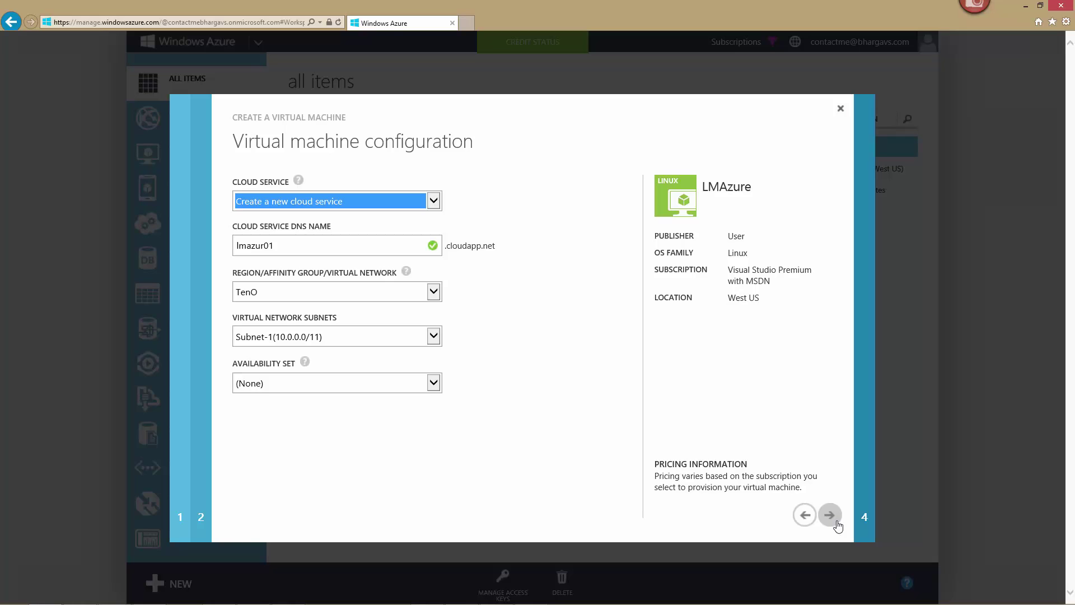
Add an HTTPS endpoint renamed Mgmt on port 8443 and create the VM
{"action": "left_click", "coordinate": [836, 521]}
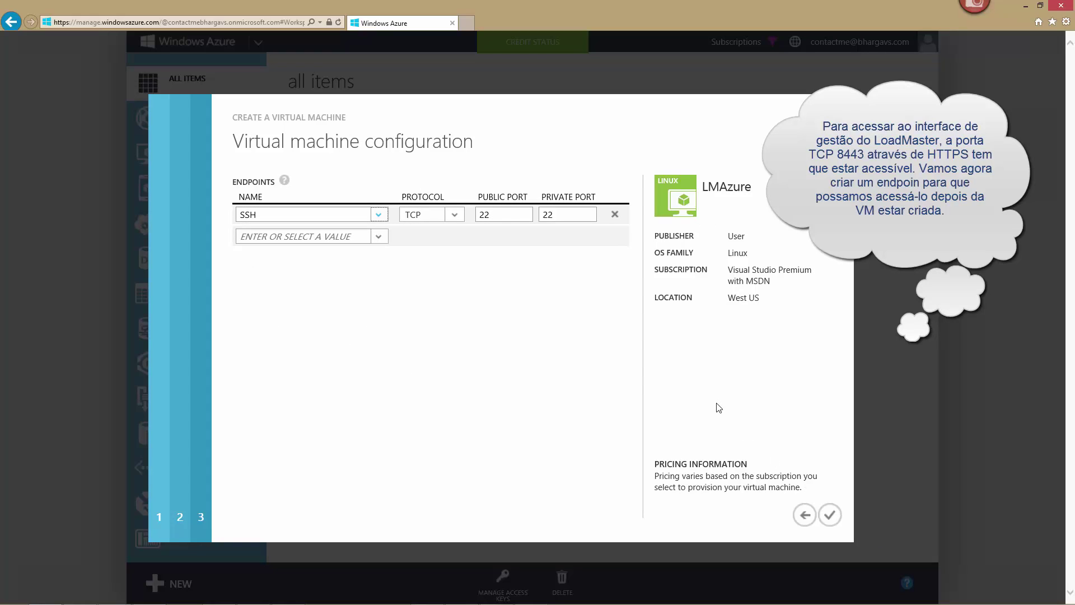
{"action": "left_click", "coordinate": [381, 240]}
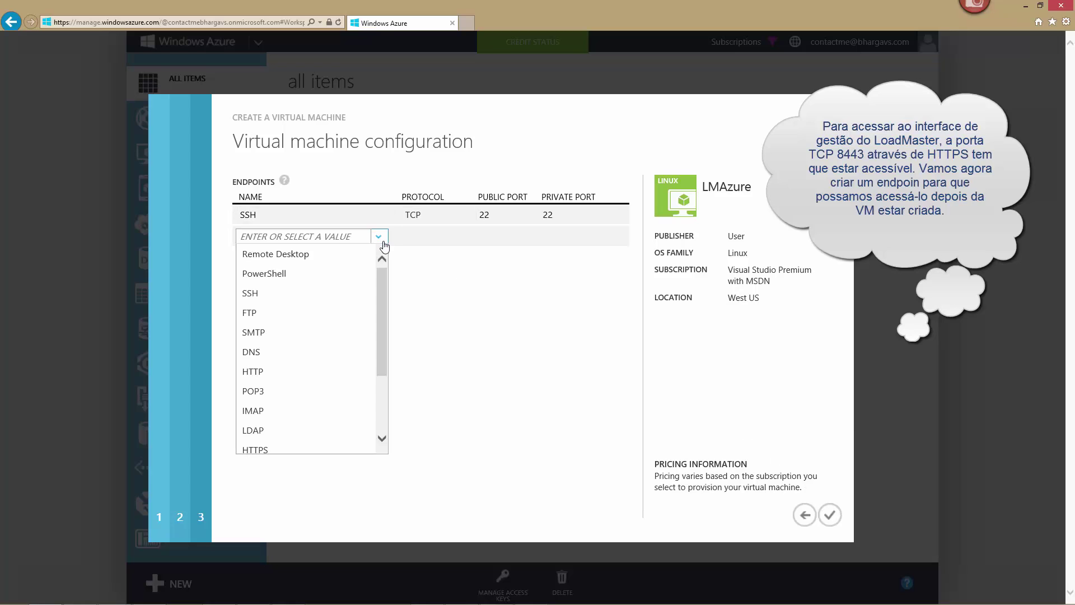
{"action": "left_click", "coordinate": [277, 452]}
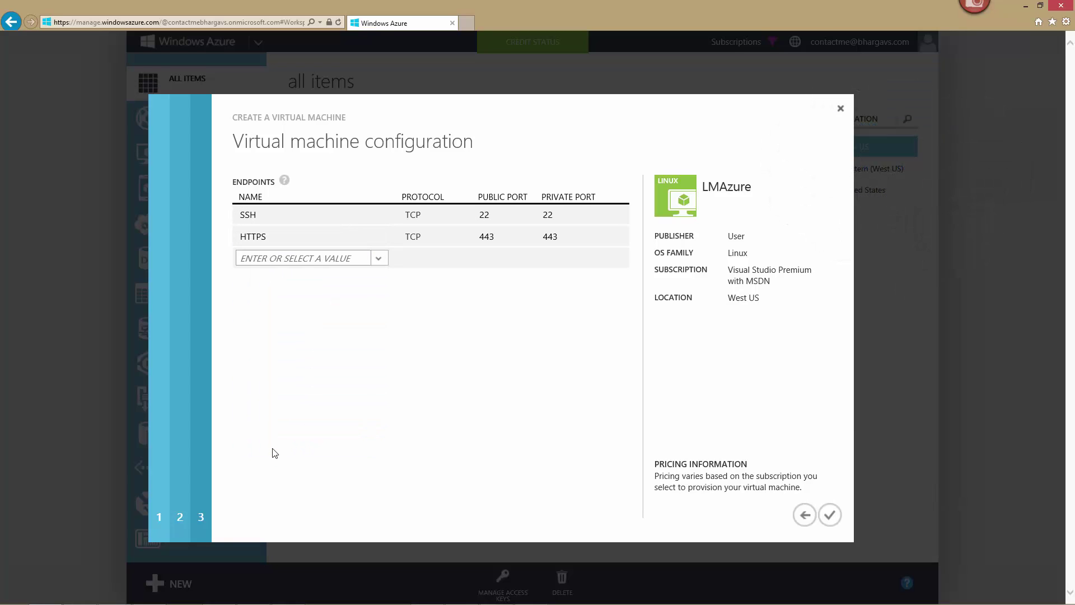
{"action": "left_click", "coordinate": [362, 238]}
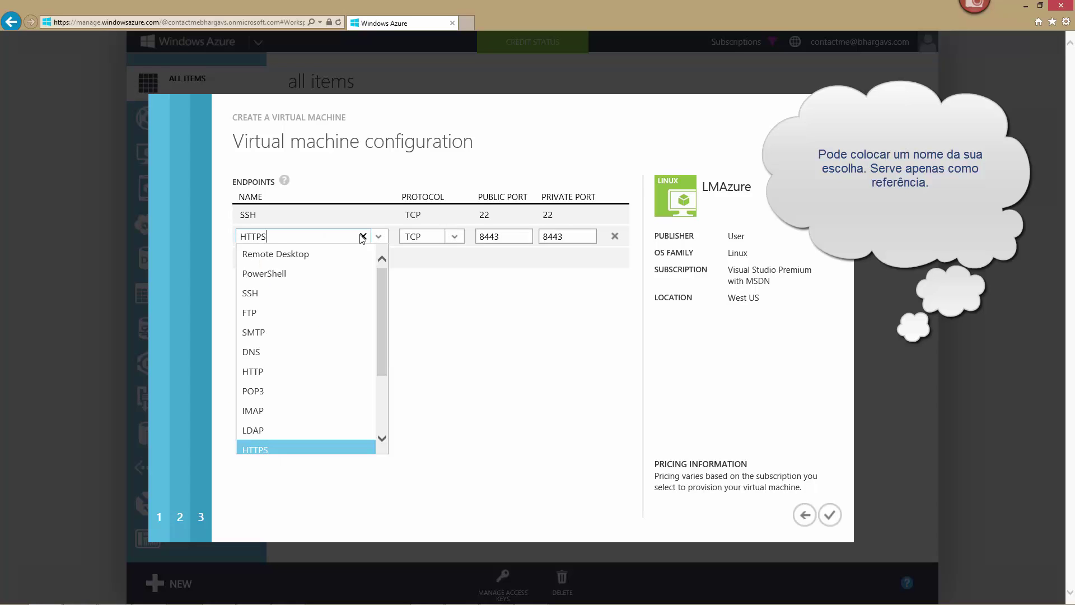
{"action": "left_click", "coordinate": [362, 237]}
{"action": "type", "text": "Mgmt"}
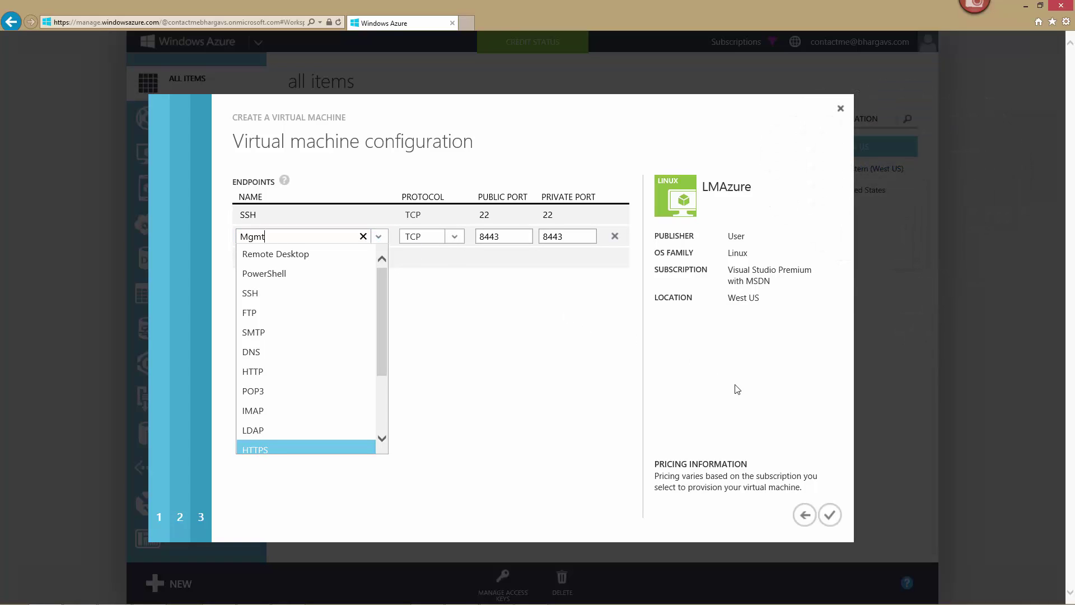
{"action": "left_click", "coordinate": [829, 515]}
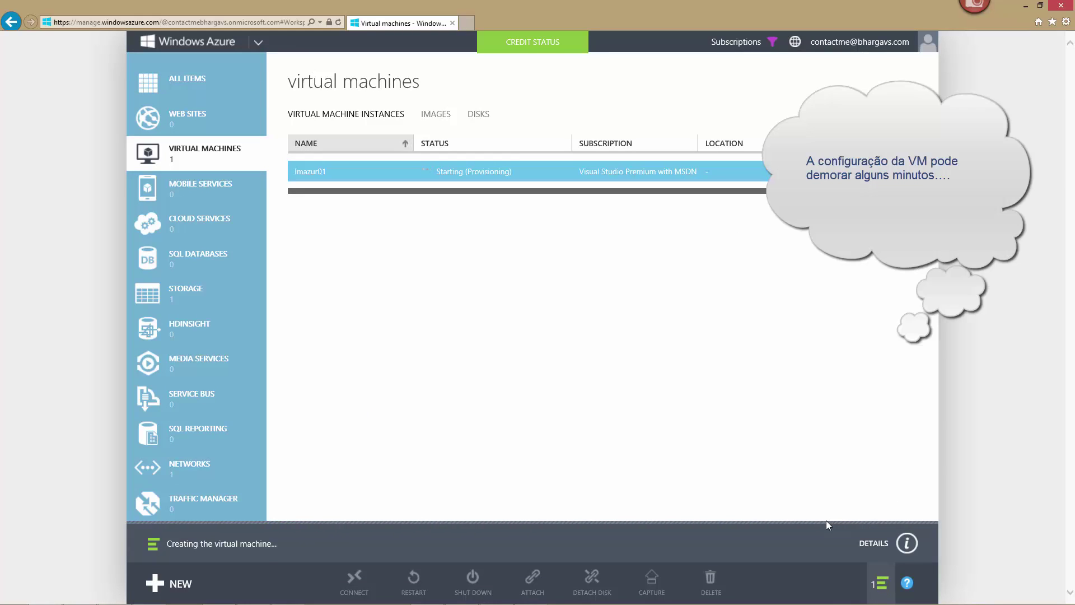
Show the lmazur01 creation progress details until the VM is Running
{"action": "left_click", "coordinate": [889, 532]}
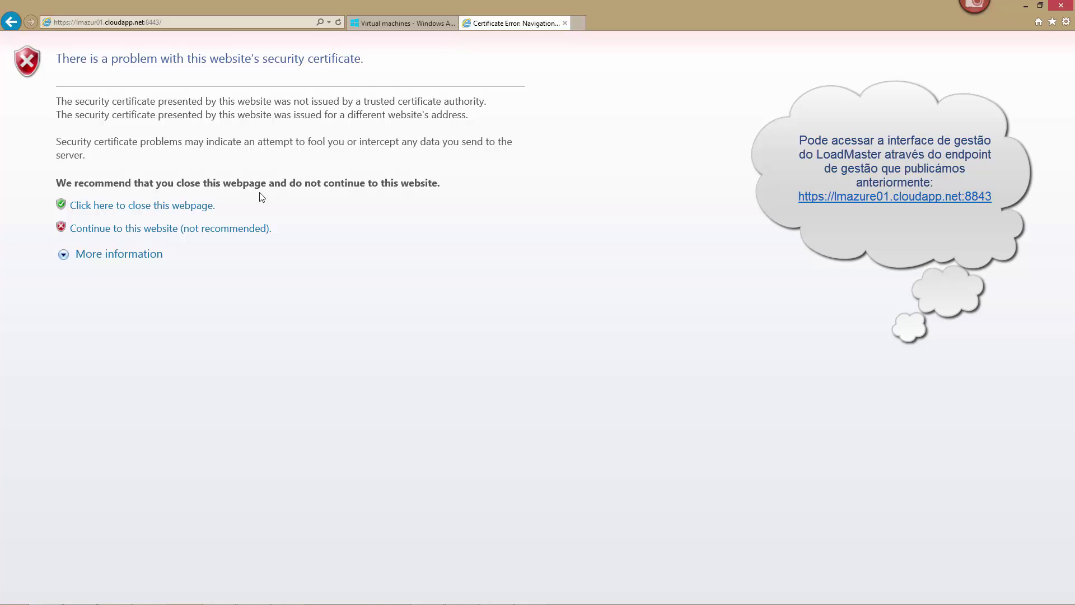
Proceed past the certificate warning and agree to the LoadMaster EULA
{"action": "left_click", "coordinate": [228, 229]}
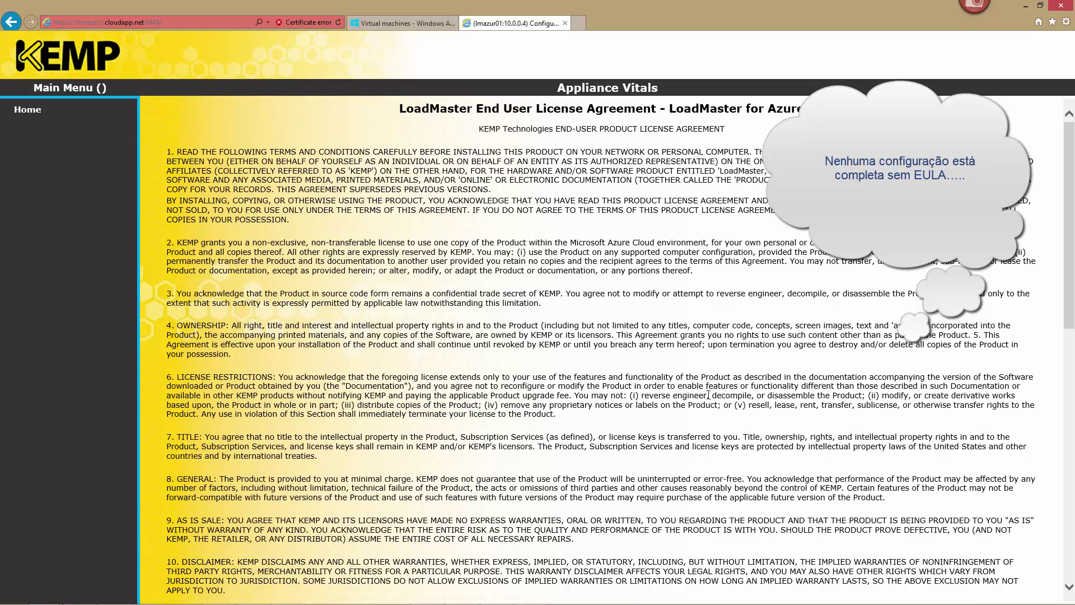
{"action": "left_click_drag", "start_coordinate": [1065, 327], "coordinate": [1048, 587]}
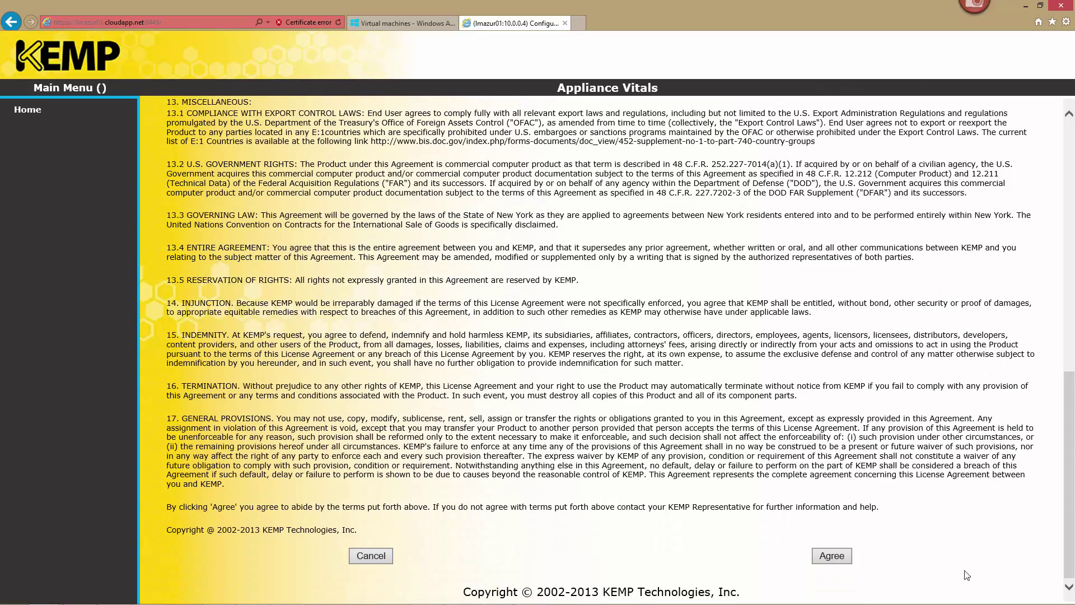
{"action": "left_click", "coordinate": [831, 555]}
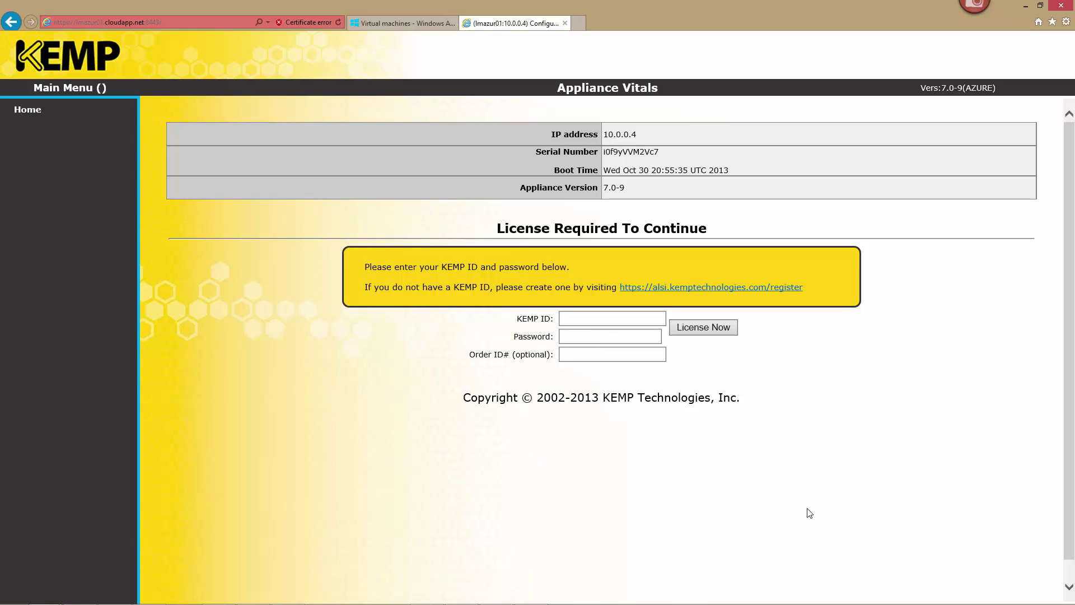
Enter the KEMP ID e-mail and its password, License Now, then Continue
{"action": "left_click", "coordinate": [628, 322]}
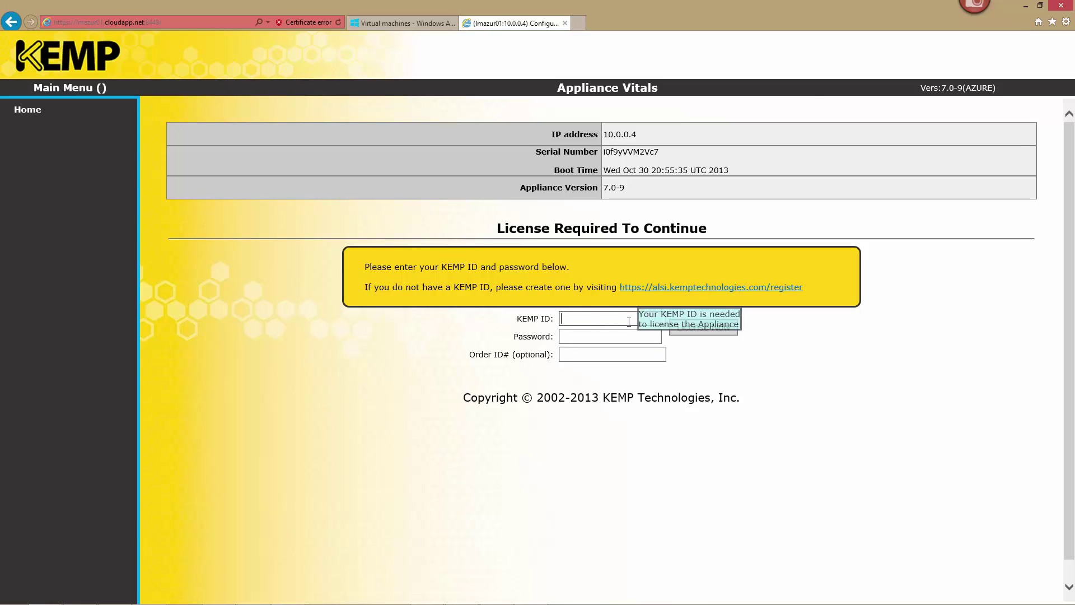
{"action": "key", "text": "Tab"}
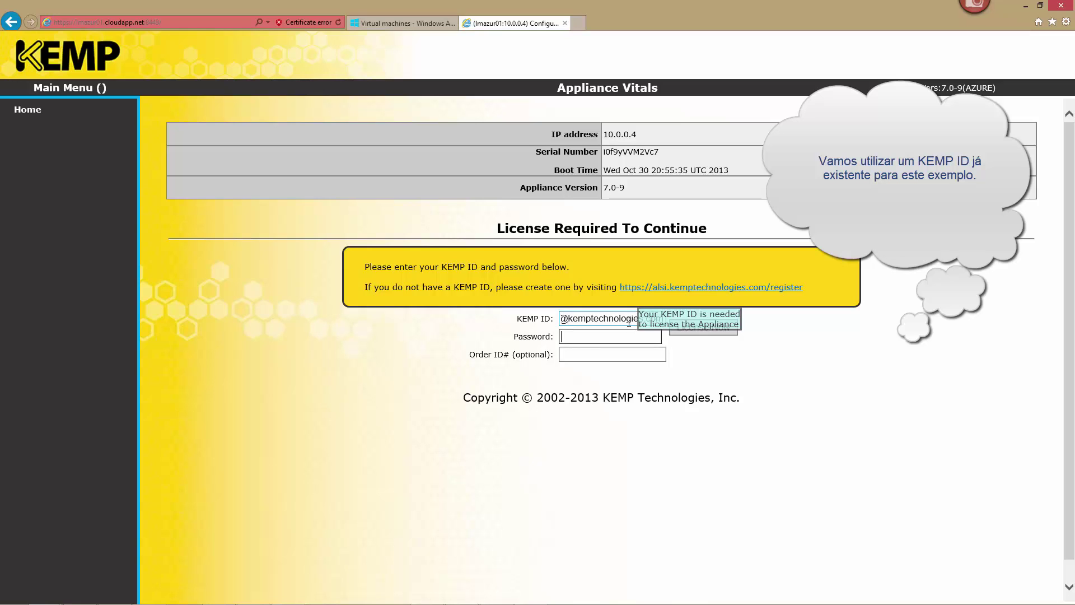
{"action": "type", "text": "••••••••••"}
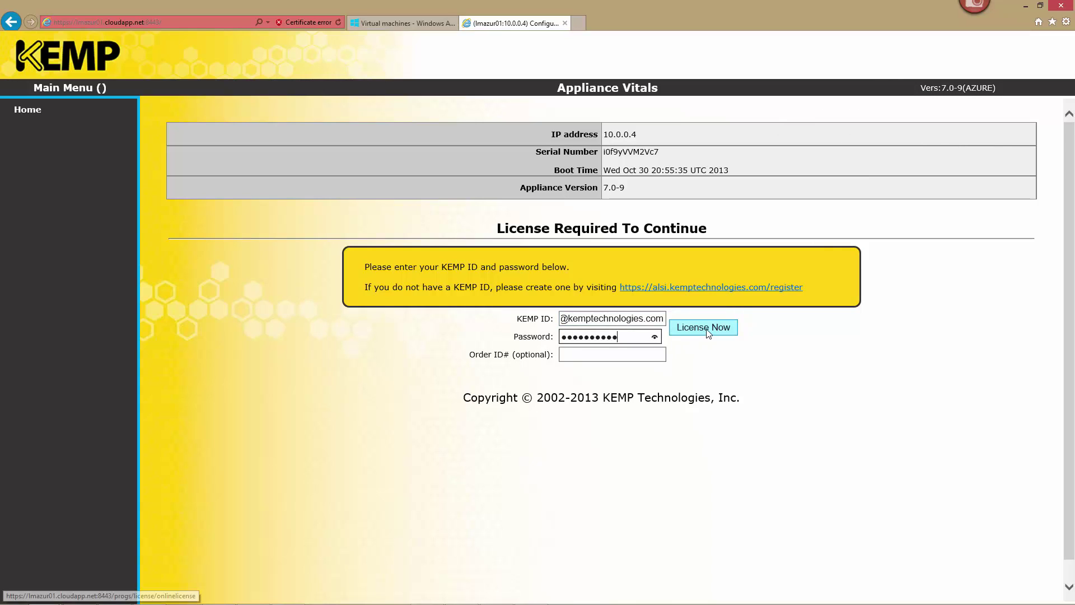
{"action": "left_click", "coordinate": [707, 332]}
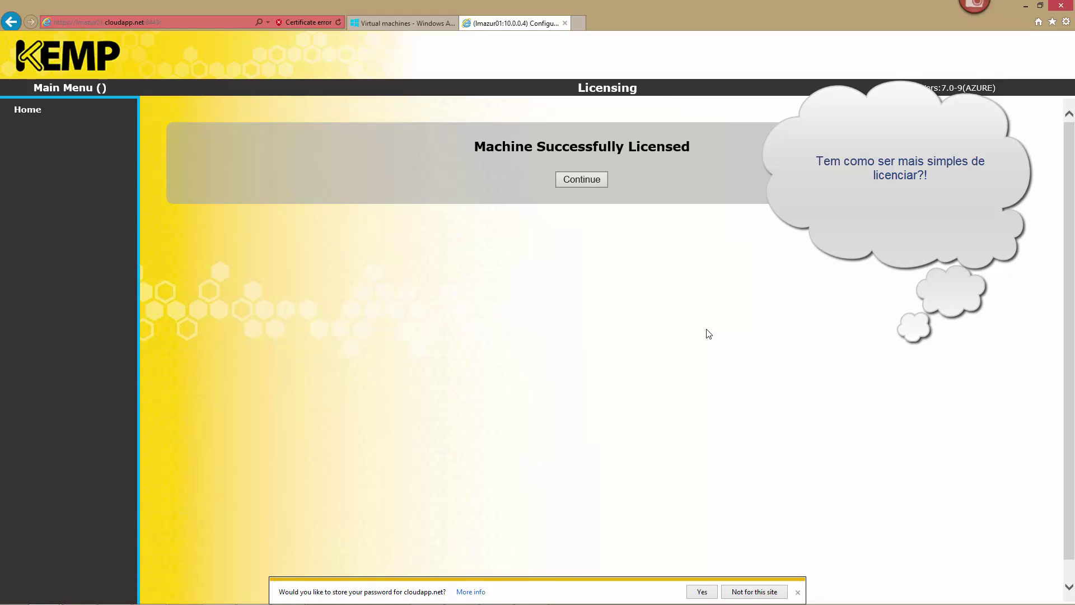
{"action": "left_click", "coordinate": [589, 180]}
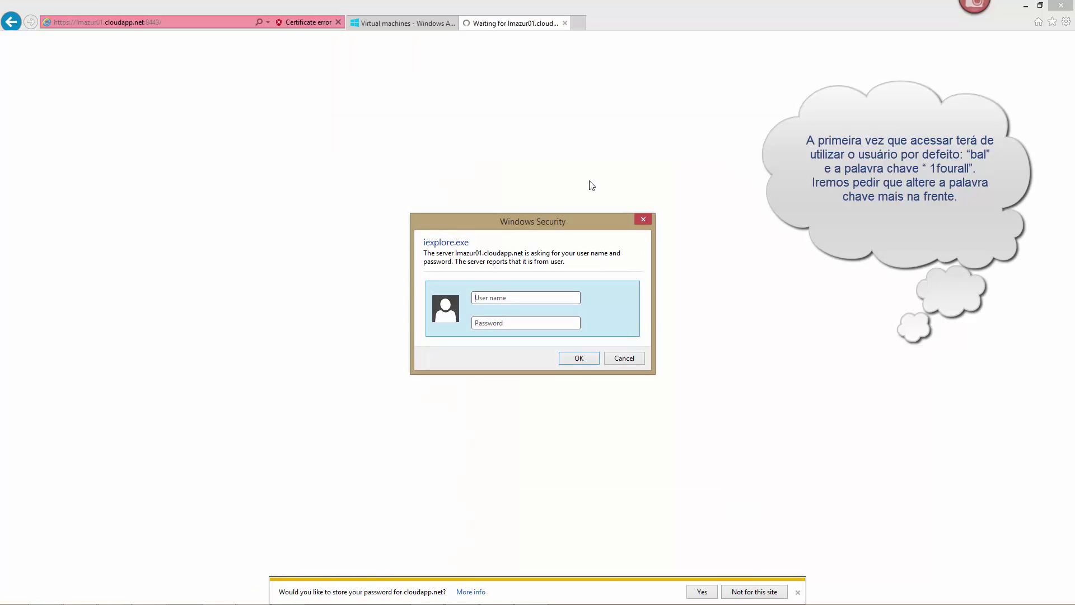
Sign in to LoadMaster with the default admin user 'bal' and its default password
{"action": "type", "text": "bal"}
{"action": "key", "text": "Tab"}
{"action": "type", "text": "1fourall"}
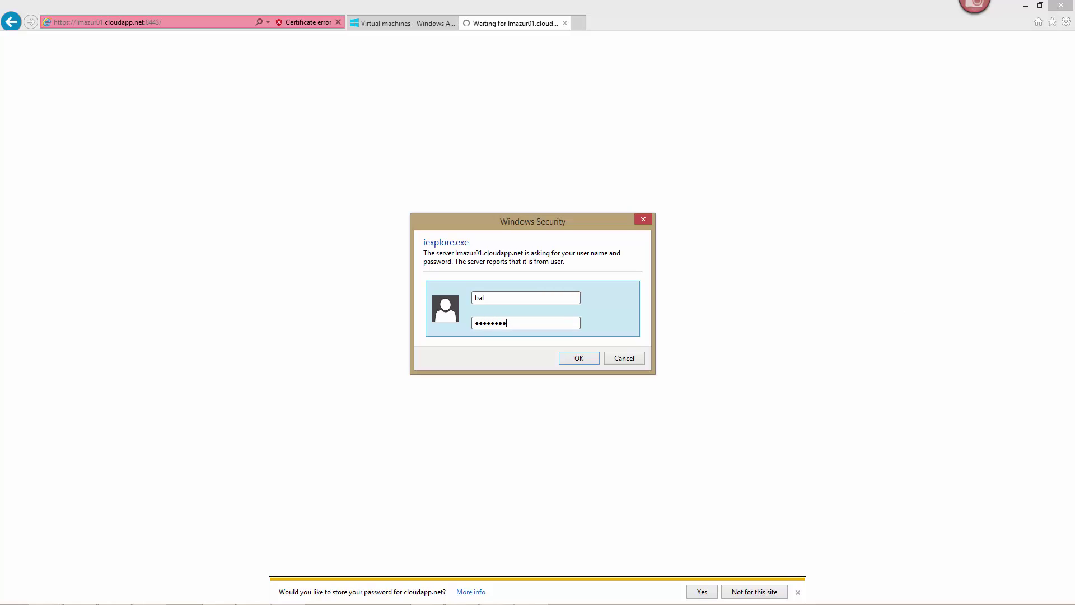
{"action": "key", "text": "Return"}
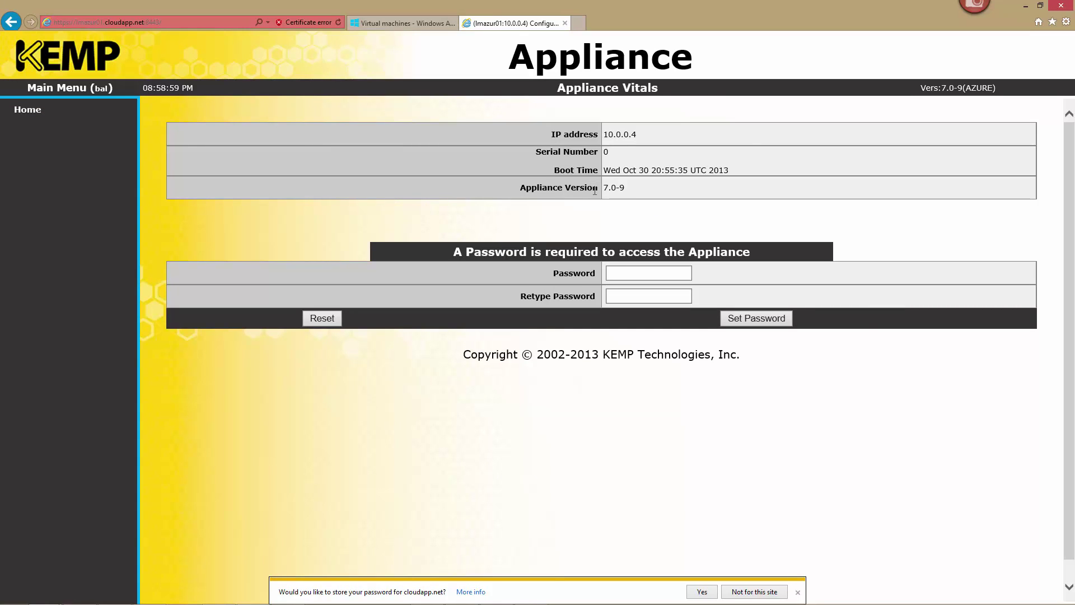
Enter and confirm a new appliance password, then save it
{"action": "left_click", "coordinate": [625, 272]}
{"action": "type", "text": "*********"}
{"action": "key", "text": "Tab"}
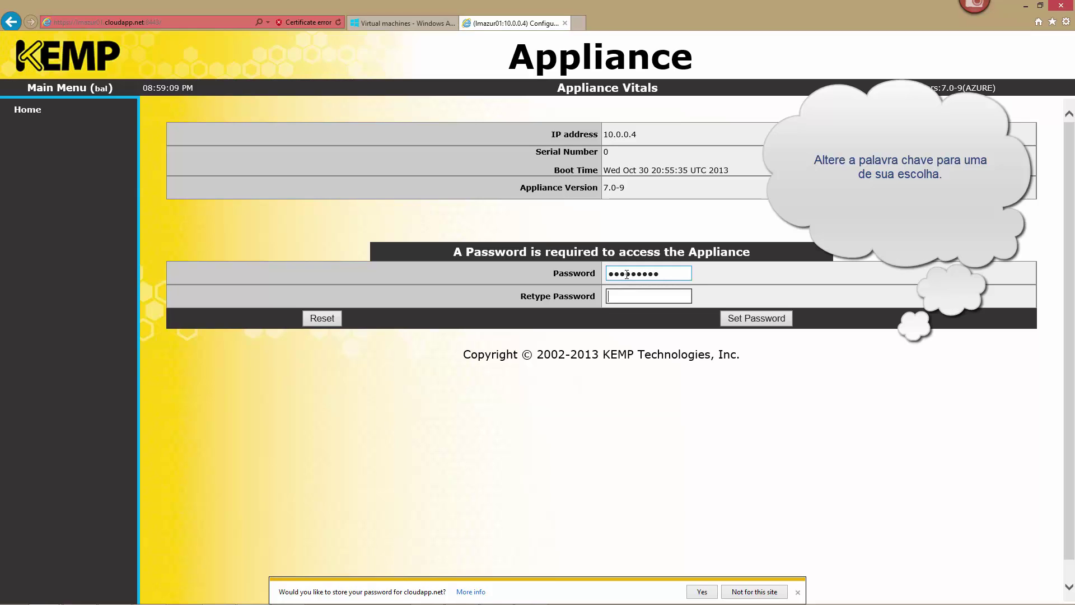
{"action": "type", "text": "*********"}
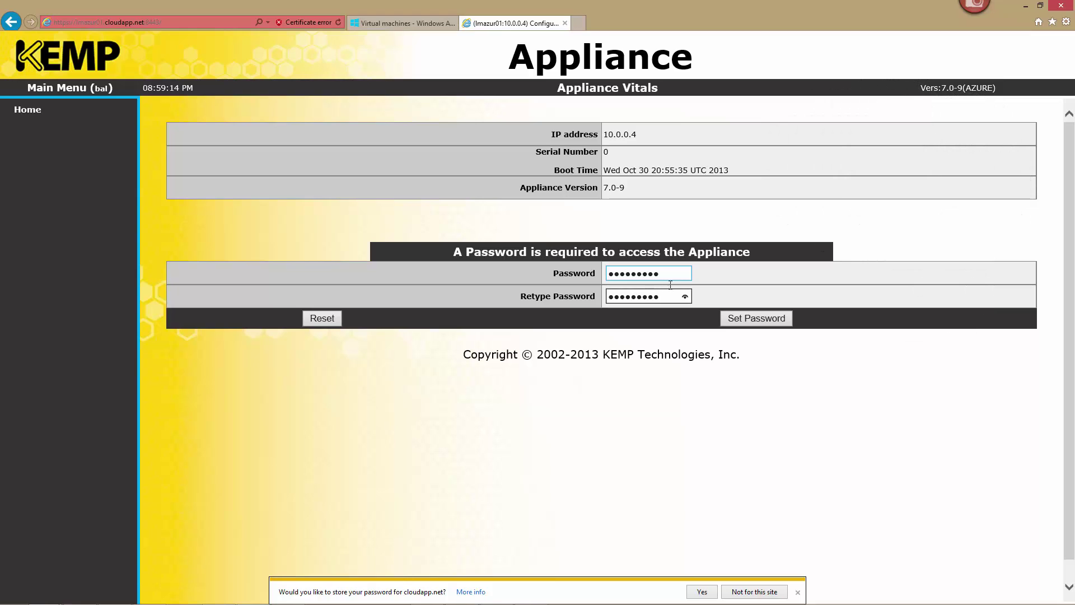
{"action": "left_click", "coordinate": [750, 323]}
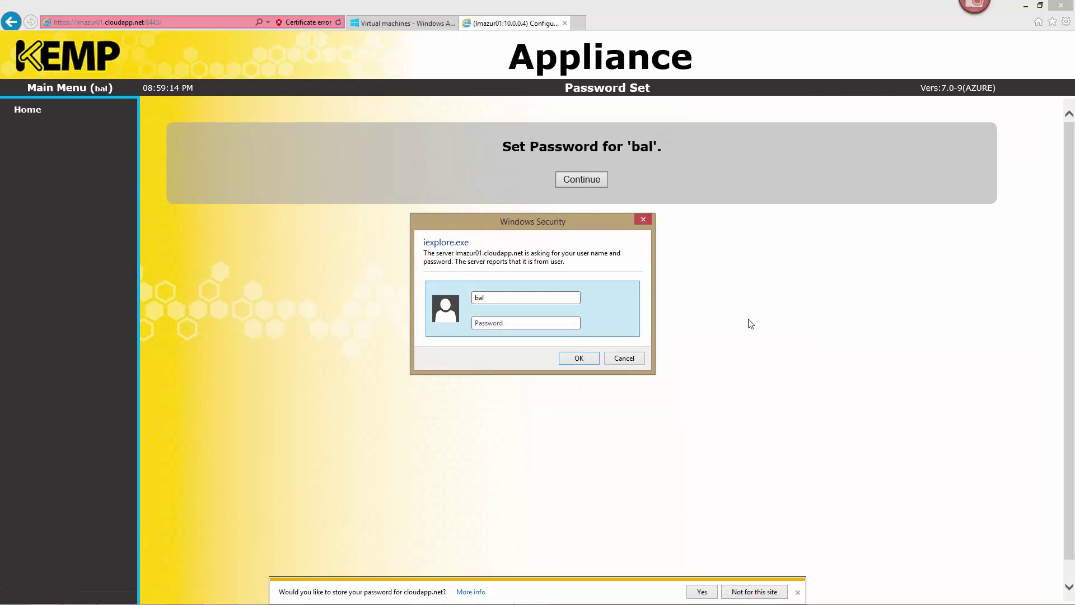
Log back in with the new password and continue to the LoadMaster Vitals page
{"action": "type", "text": "•••••••"}
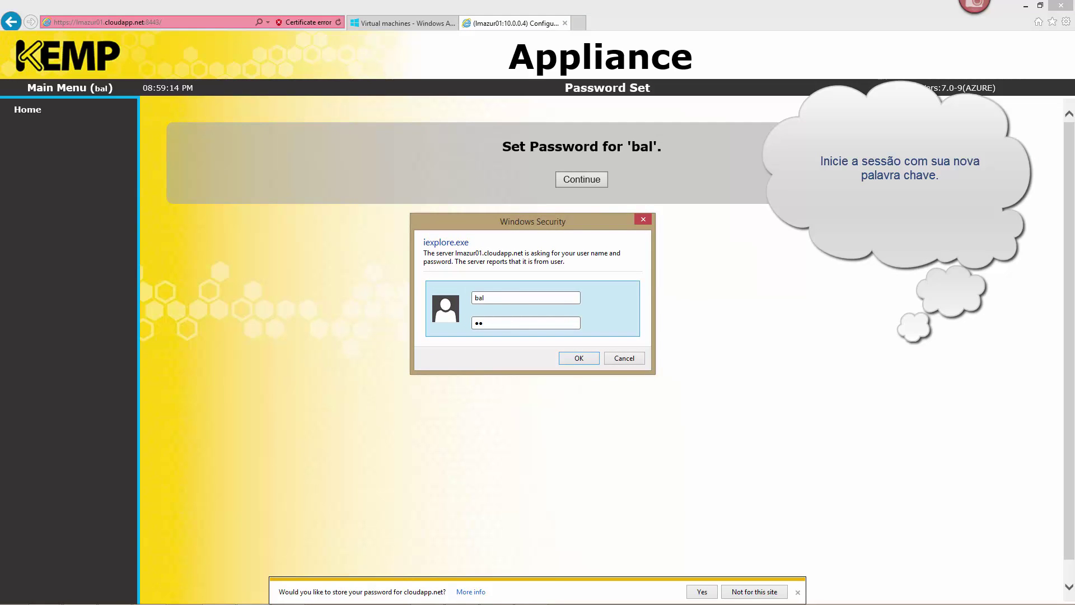
{"action": "type", "text": "••"}
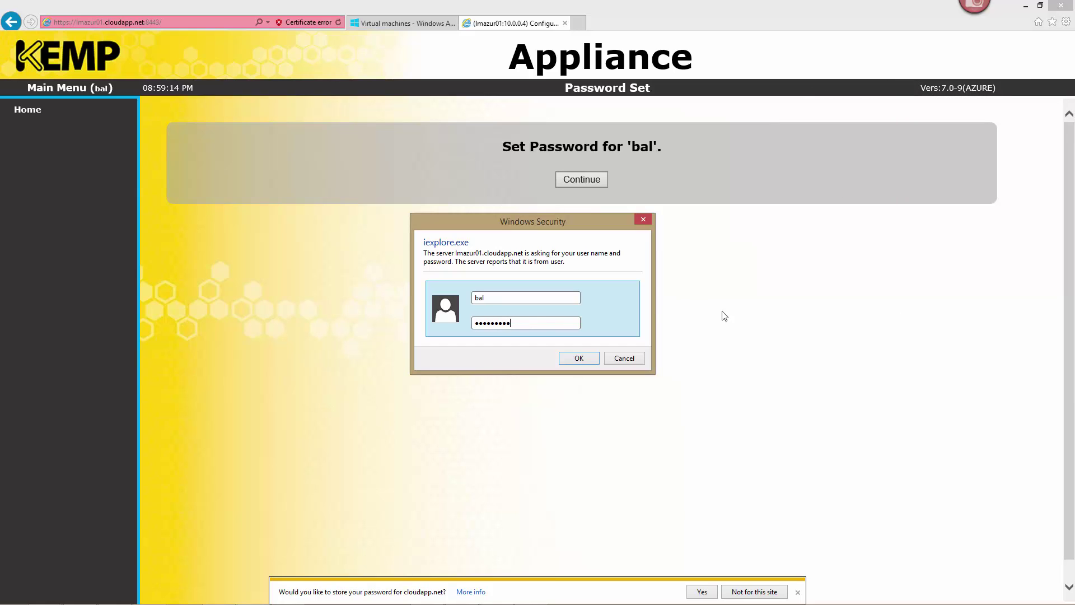
{"action": "left_click", "coordinate": [579, 359]}
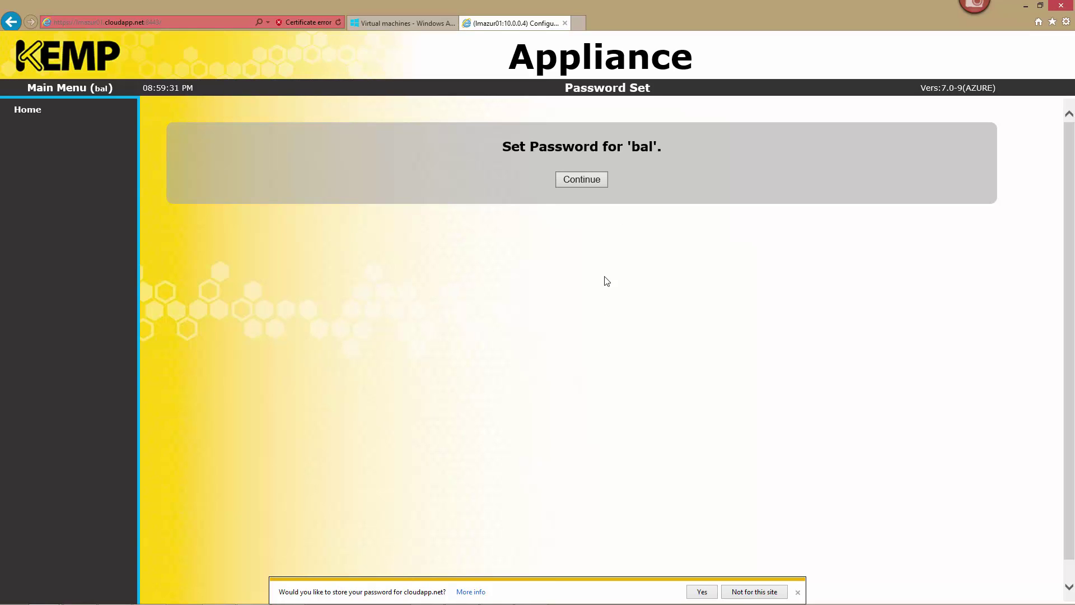
{"action": "left_click", "coordinate": [589, 185]}
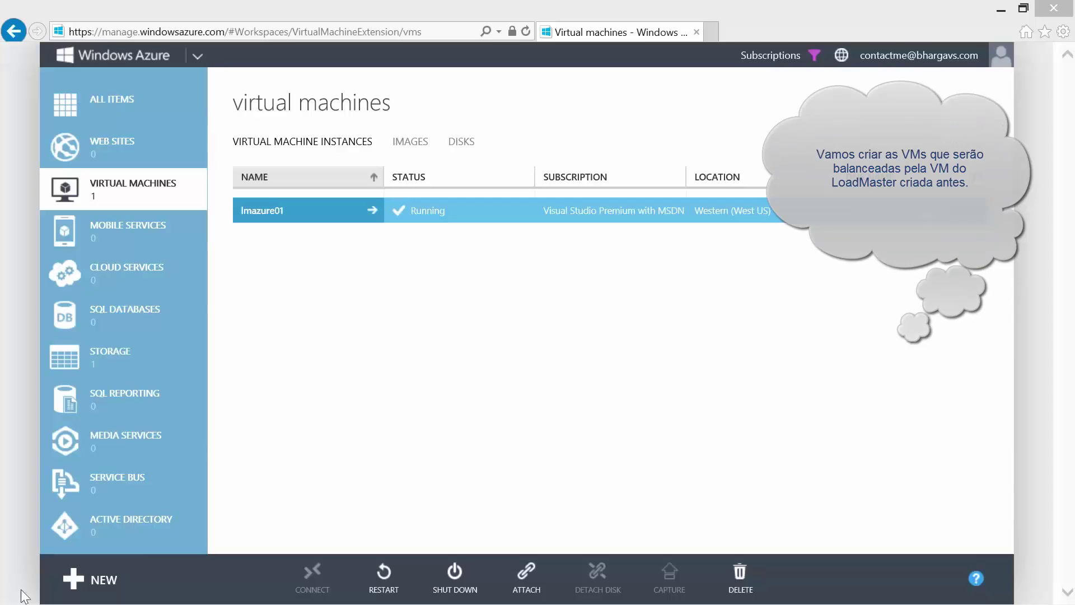
Start a new gallery virtual machine using the Windows Server 2012 image
{"action": "left_click", "coordinate": [83, 585]}
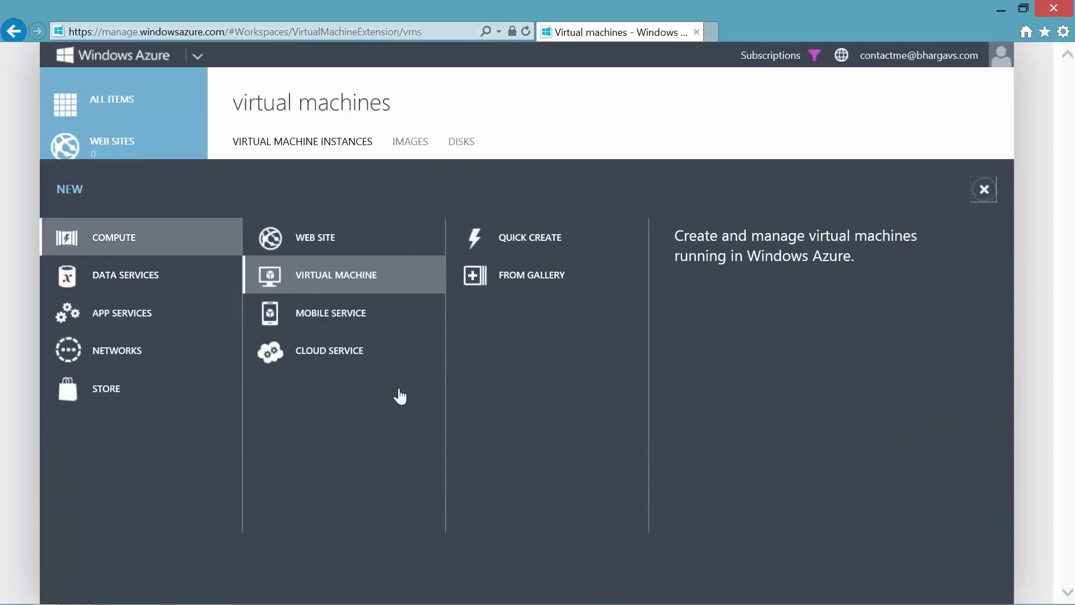
{"action": "left_click", "coordinate": [522, 280]}
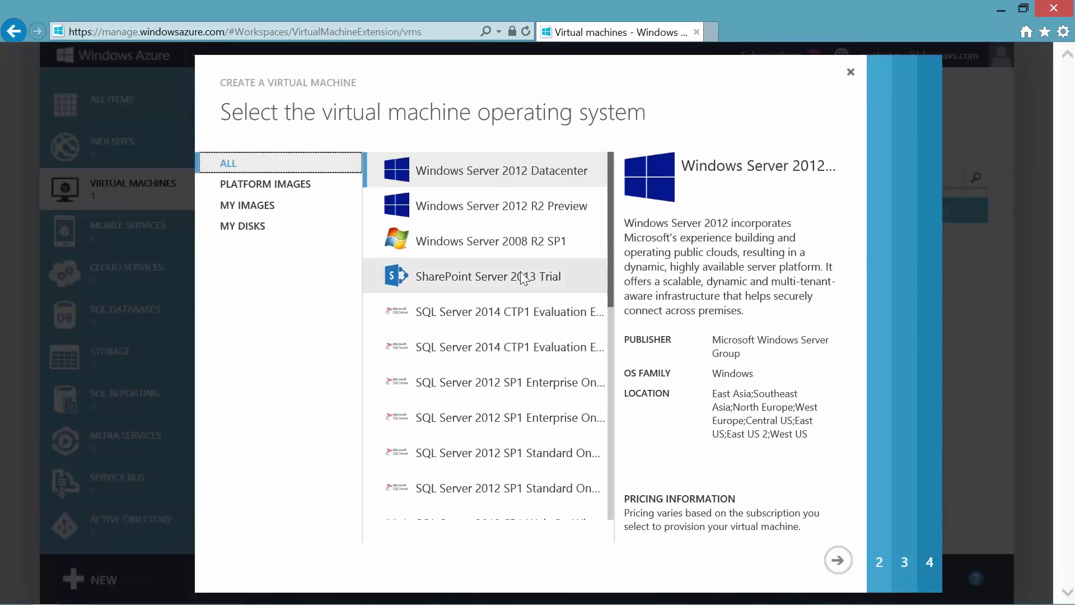
{"action": "left_click", "coordinate": [837, 560]}
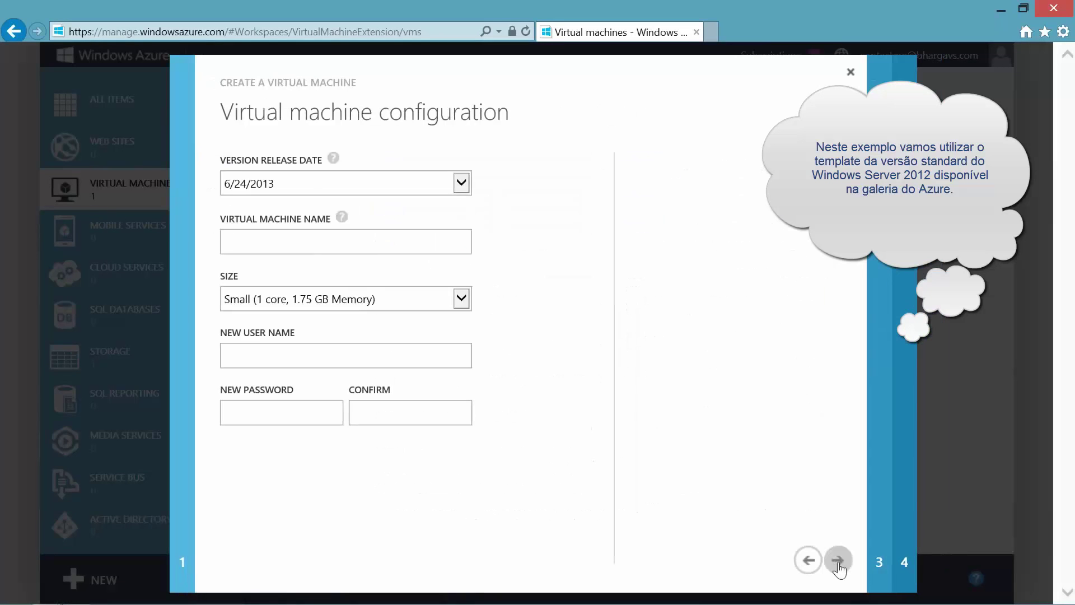
Name the VM winsrv01 with admin user winadmin and a confirmed password
{"action": "left_click", "coordinate": [259, 249]}
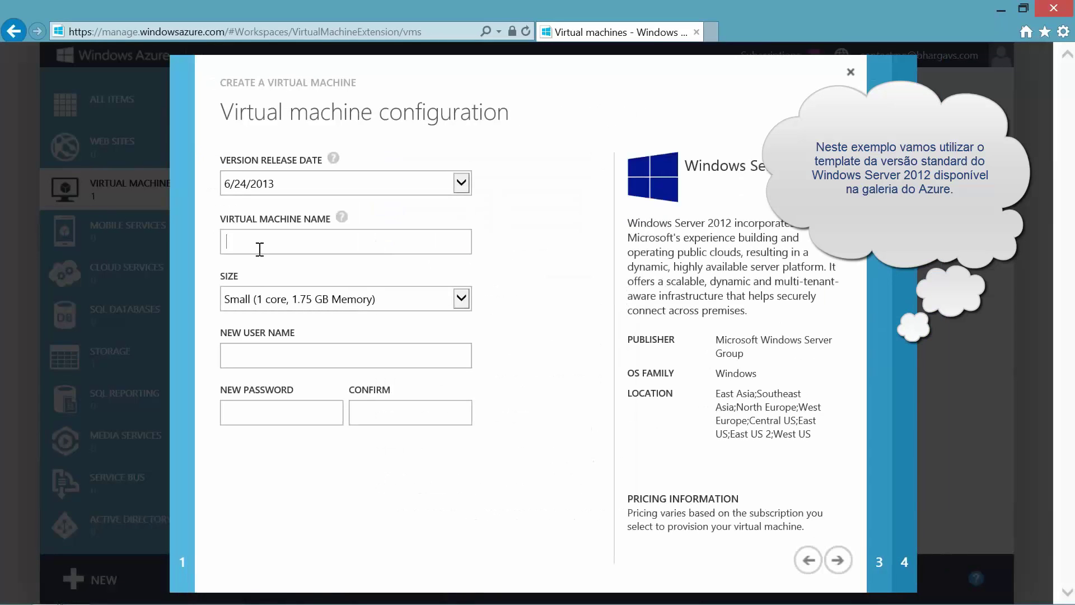
{"action": "type", "text": "winsrv01"}
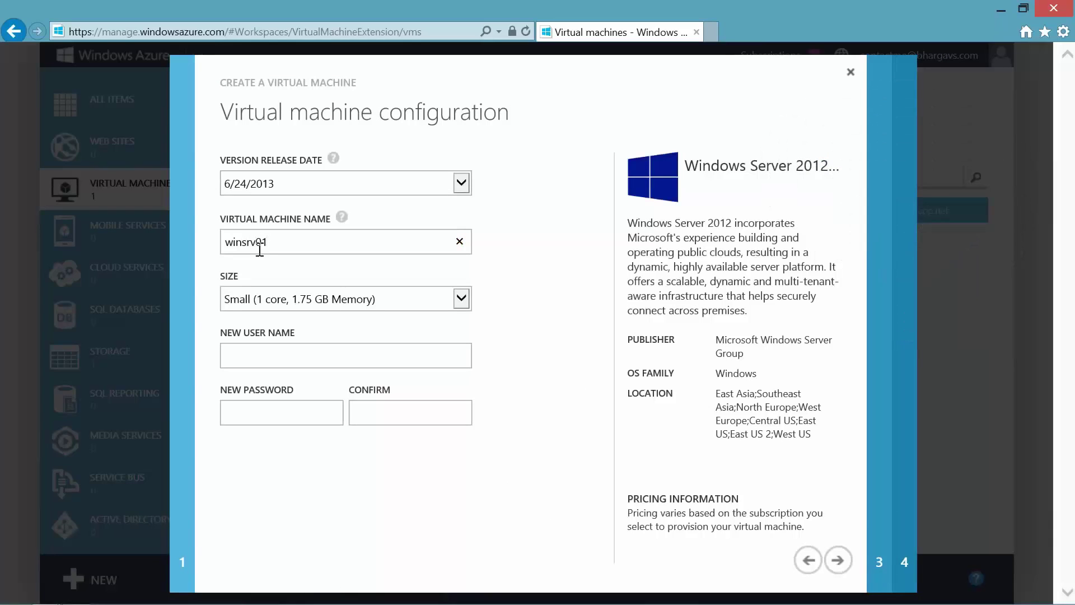
{"action": "key", "text": "Tab"}
{"action": "type", "text": "winadmin"}
{"action": "key", "text": "Tab"}
{"action": "type", "text": "Pa$$w0rd1"}
{"action": "key", "text": "Tab"}
{"action": "type", "text": "Pa$$w0rd1"}
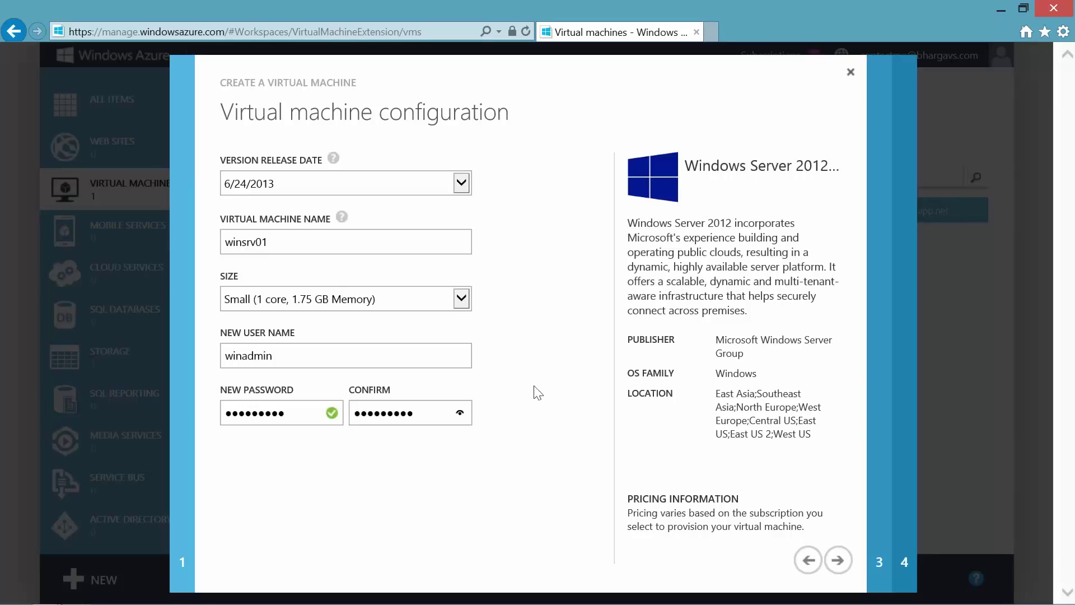
{"action": "left_click", "coordinate": [837, 561]}
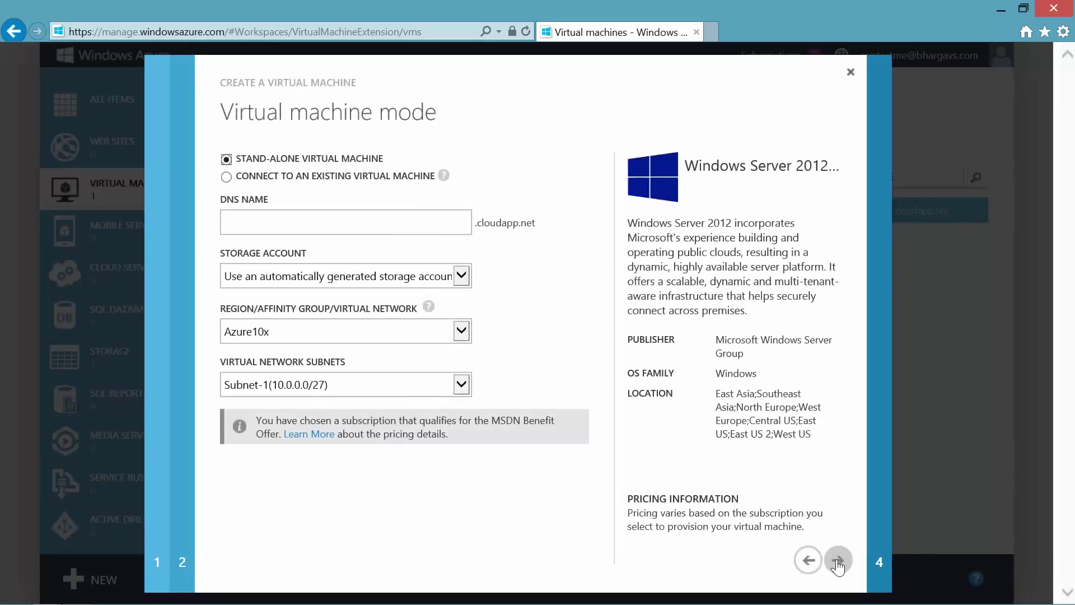
Connect winsrv01 to the existing lmazure01 machine using the kemptech2 storage account
{"action": "left_click", "coordinate": [226, 177]}
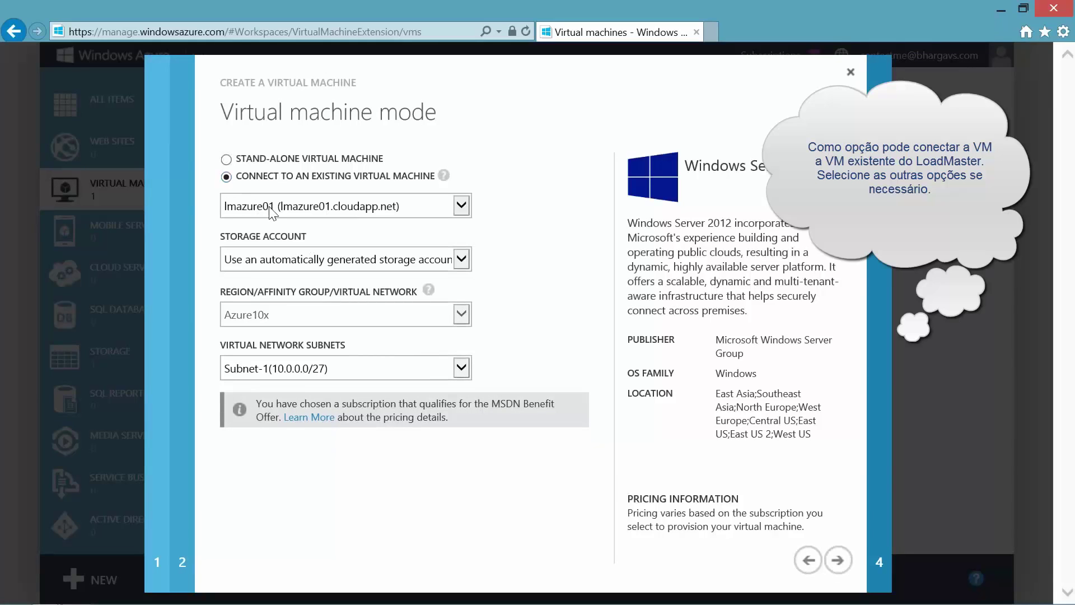
{"action": "left_click", "coordinate": [271, 212]}
{"action": "left_click", "coordinate": [271, 207]}
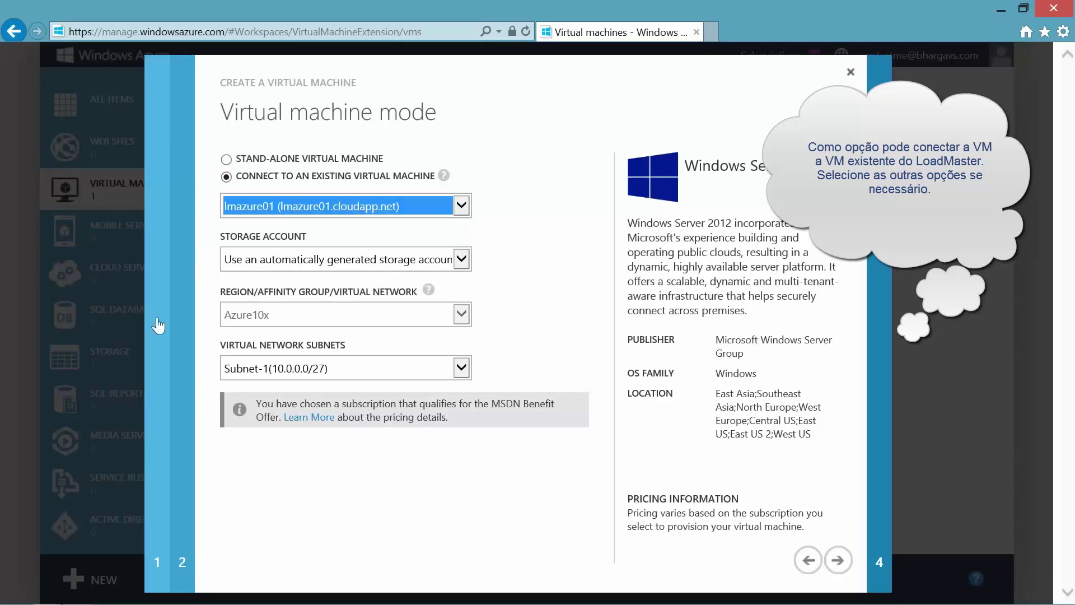
{"action": "left_click", "coordinate": [329, 263]}
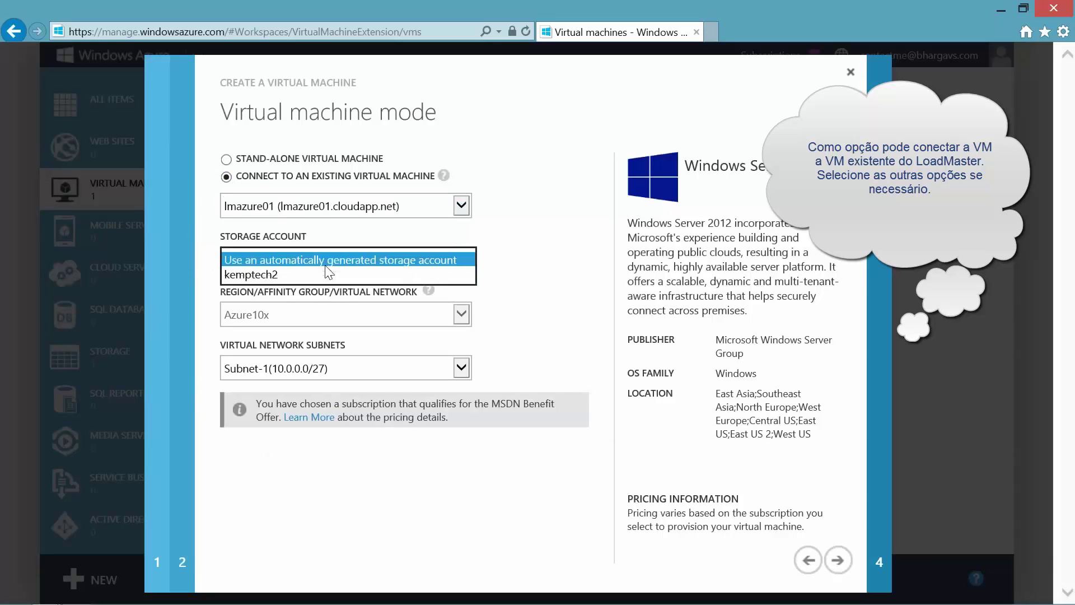
{"action": "left_click", "coordinate": [295, 275]}
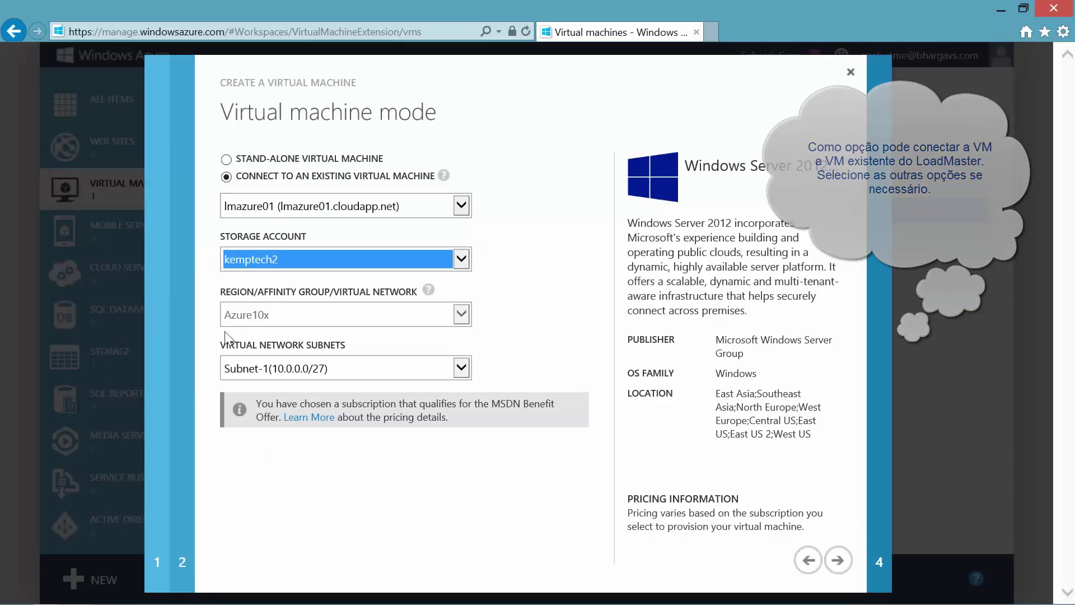
{"action": "left_click", "coordinate": [838, 561]}
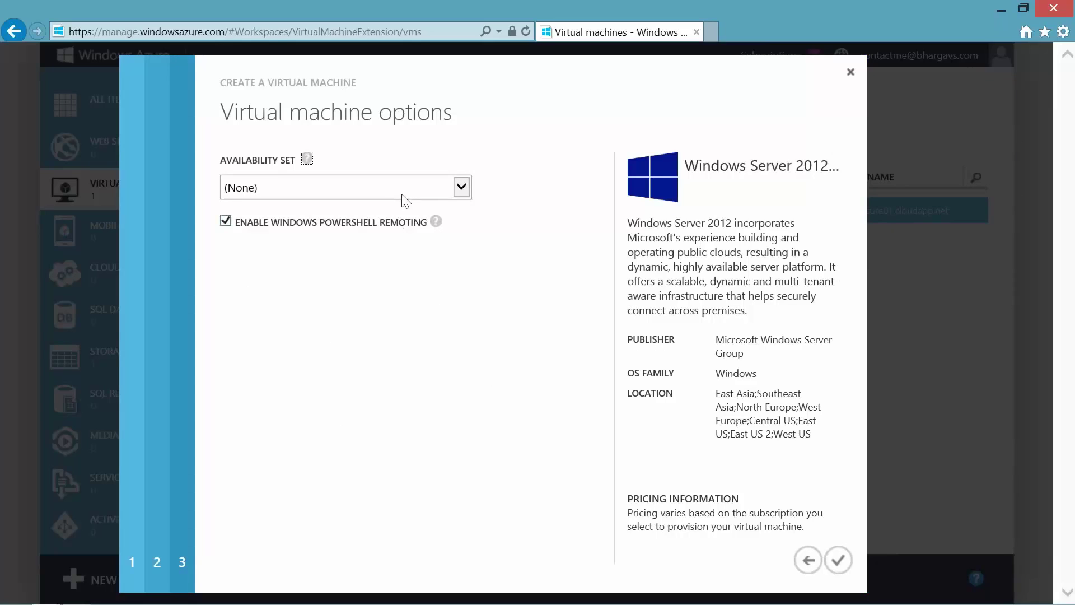
Keep no availability set, turn off PowerShell remoting, and create the VM
{"action": "left_click", "coordinate": [324, 183]}
{"action": "left_click", "coordinate": [356, 365]}
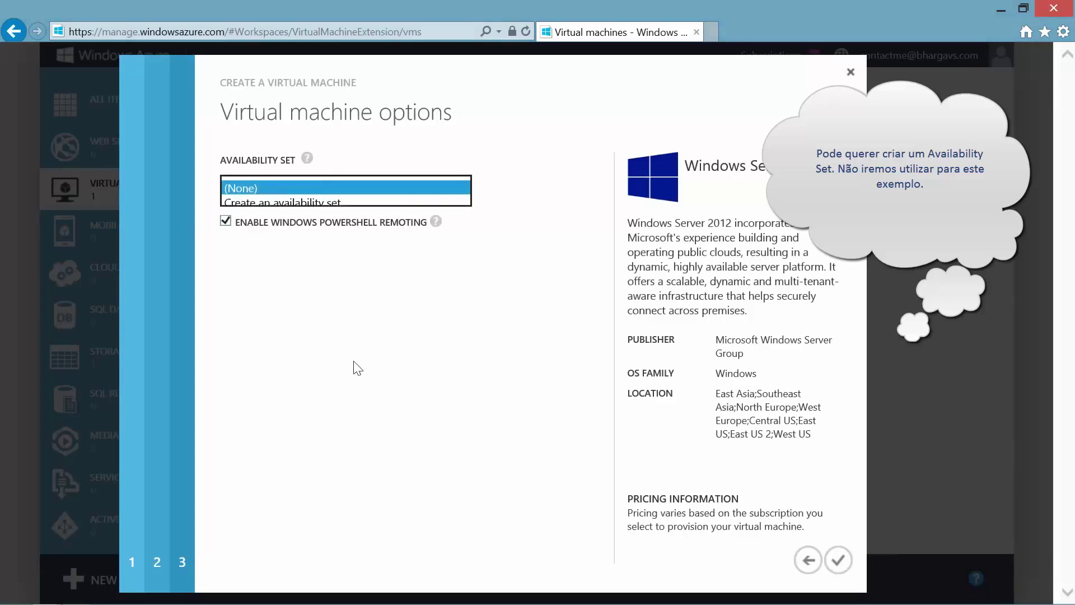
{"action": "left_click", "coordinate": [225, 222]}
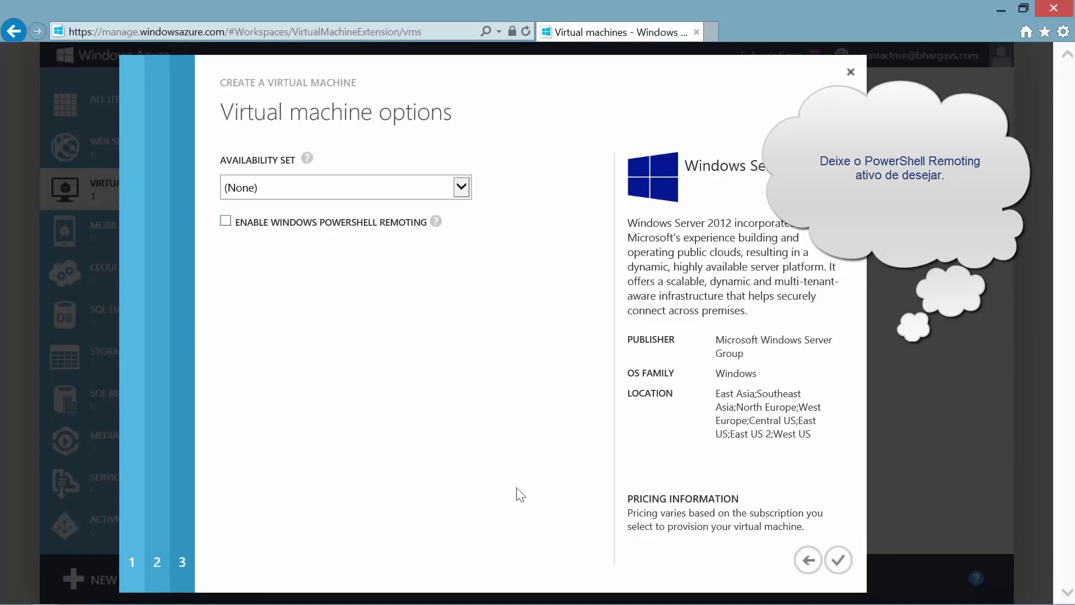
{"action": "left_click", "coordinate": [838, 560]}
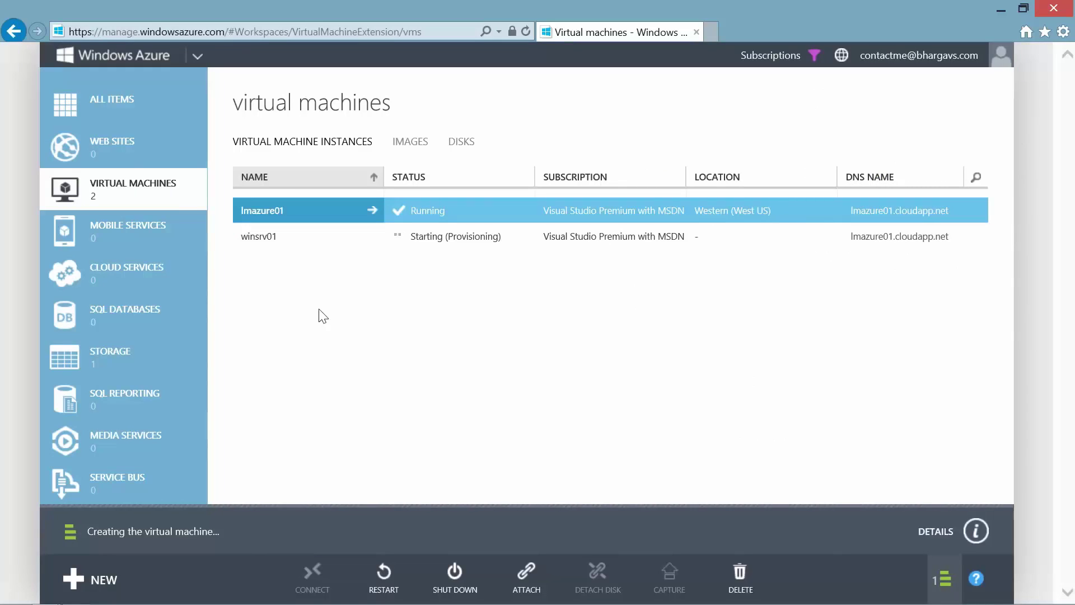
Wait for winsrv01 provisioning to finish and dismiss the success notice
{"action": "key", "text": "alt"}
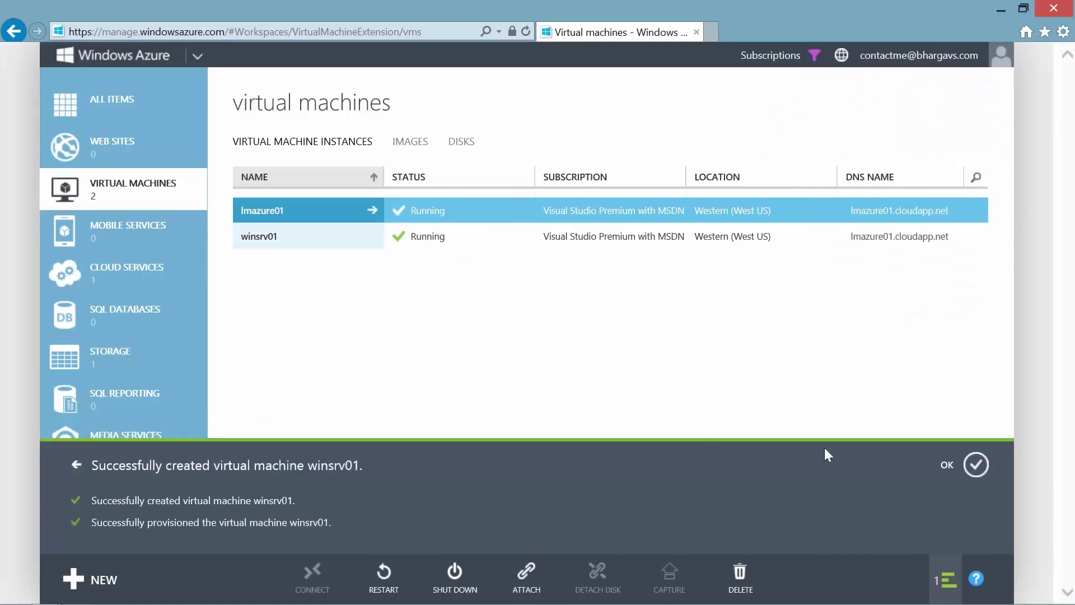
{"action": "left_click", "coordinate": [977, 468]}
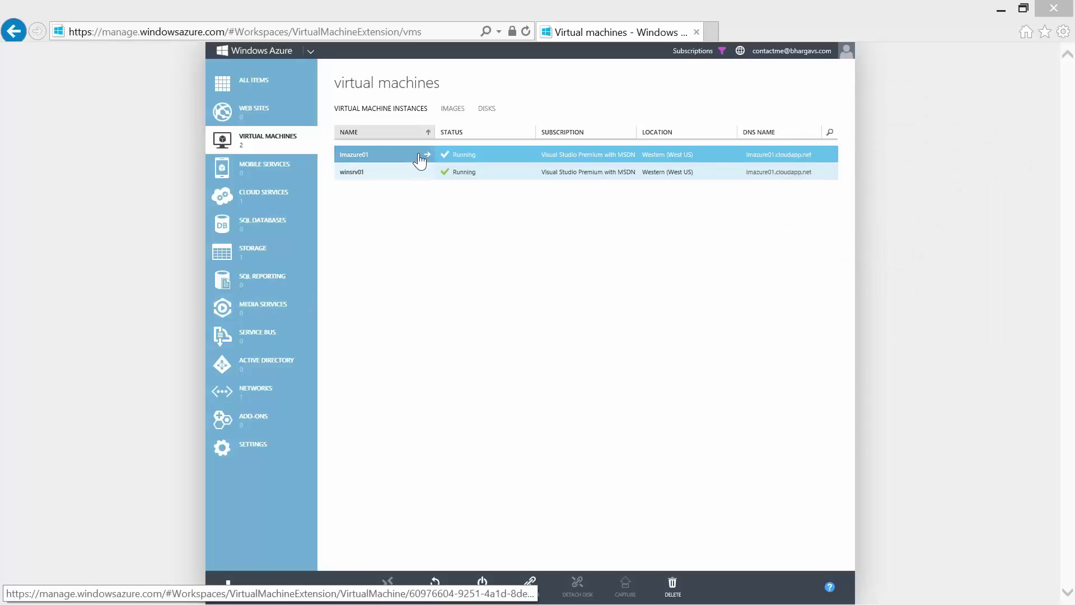
Open the lmazure01 dashboard and select its lmazure01.cloudapp.net DNS name
{"action": "left_click", "coordinate": [418, 157]}
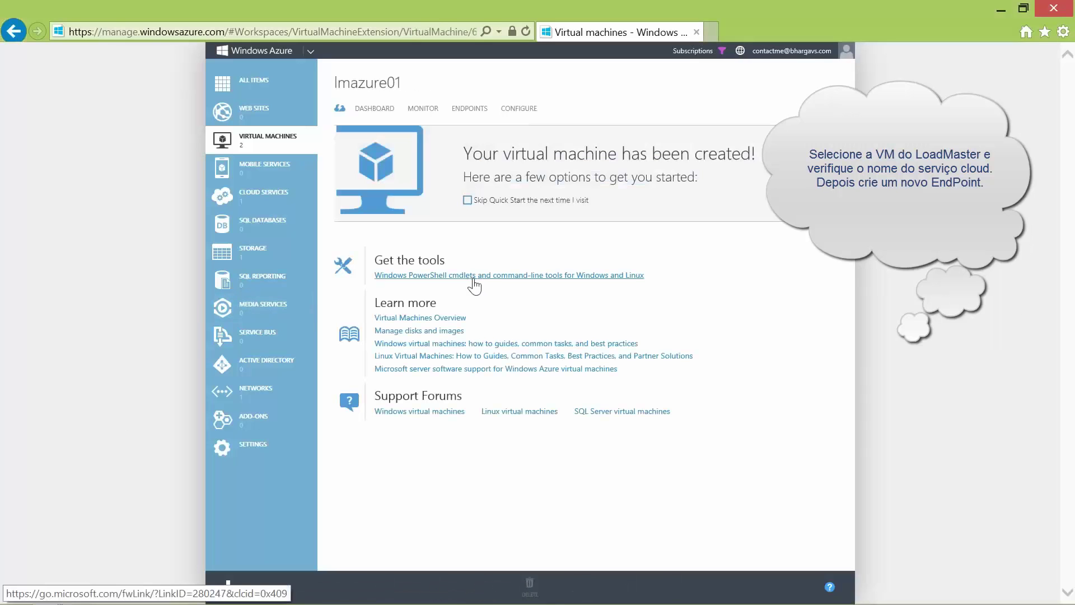
{"action": "left_click", "coordinate": [369, 130]}
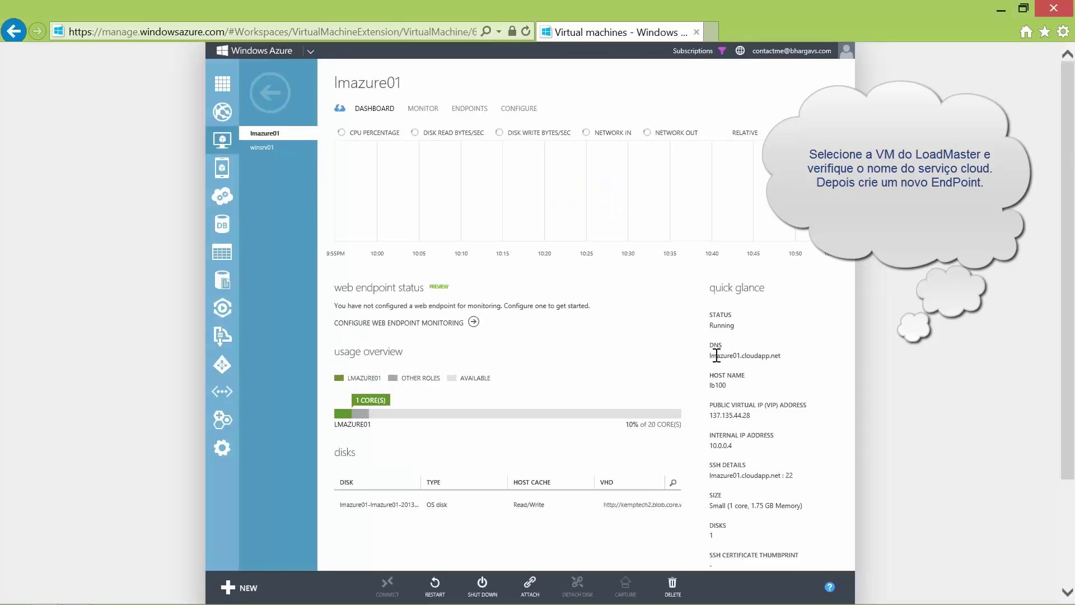
{"action": "left_click_drag", "start_coordinate": [709, 355], "coordinate": [776, 359]}
Add a standalone HTTP endpoint on TCP port 80, public and private, to lmazure01
{"action": "left_click", "coordinate": [469, 110]}
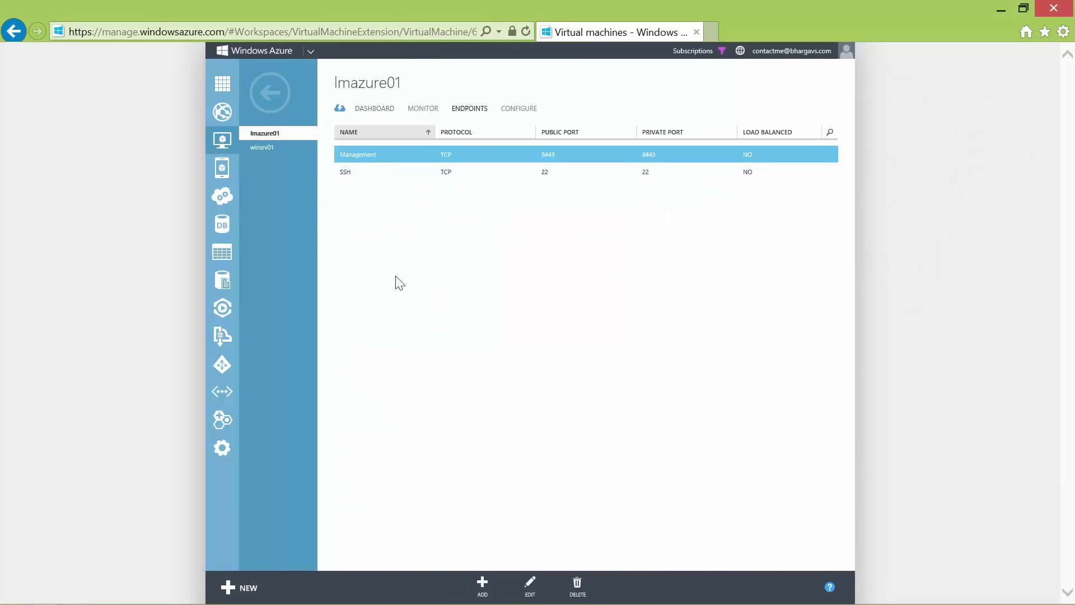
{"action": "left_click", "coordinate": [483, 582]}
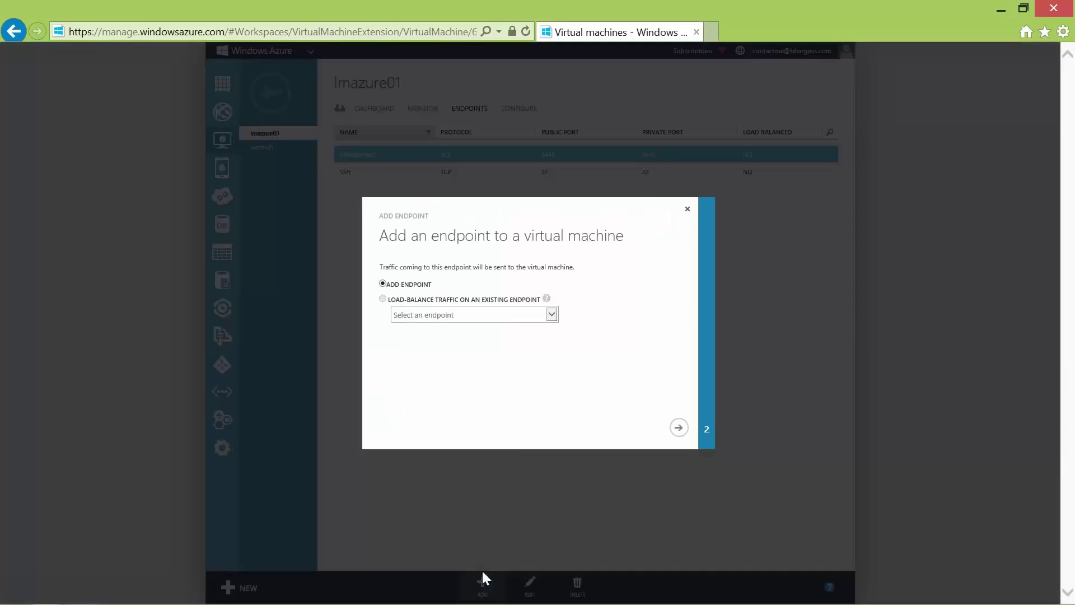
{"action": "left_click", "coordinate": [679, 428]}
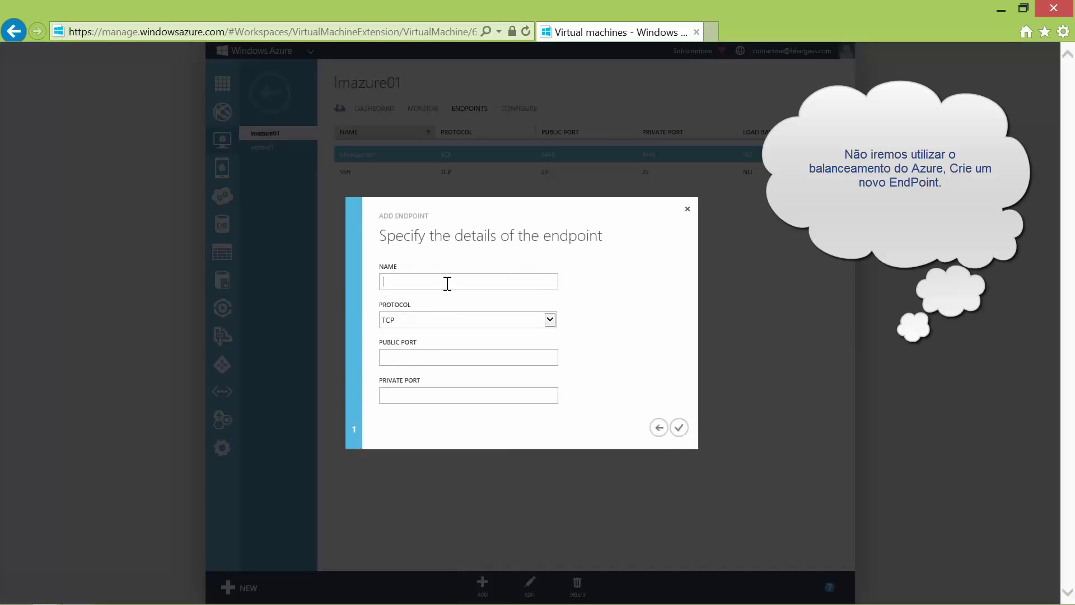
{"action": "left_click", "coordinate": [417, 357]}
{"action": "left_click", "coordinate": [409, 392]}
{"action": "type", "text": "80"}
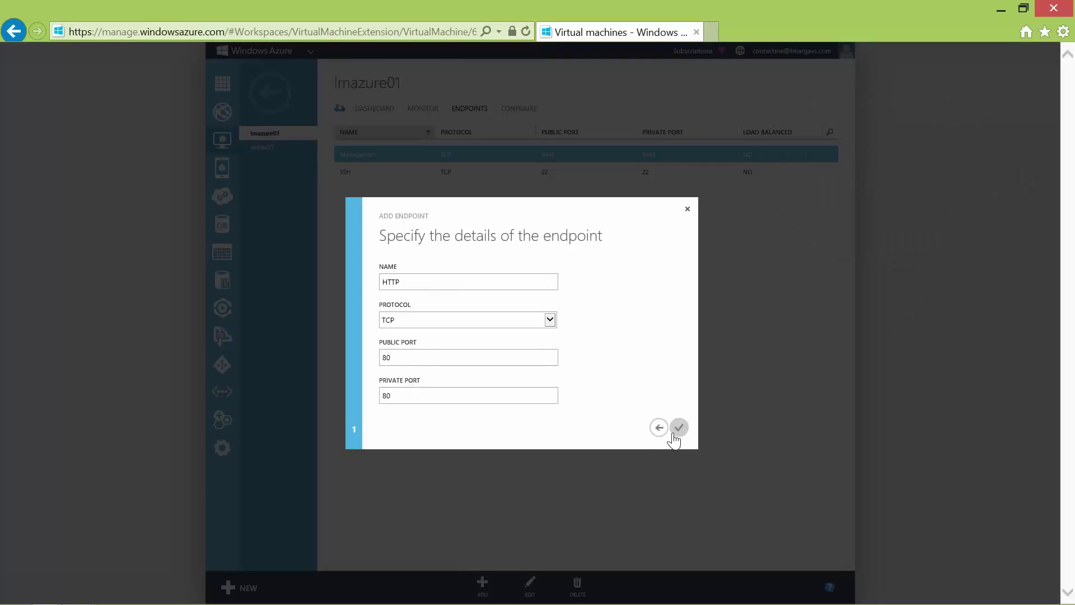
{"action": "left_click", "coordinate": [678, 428]}
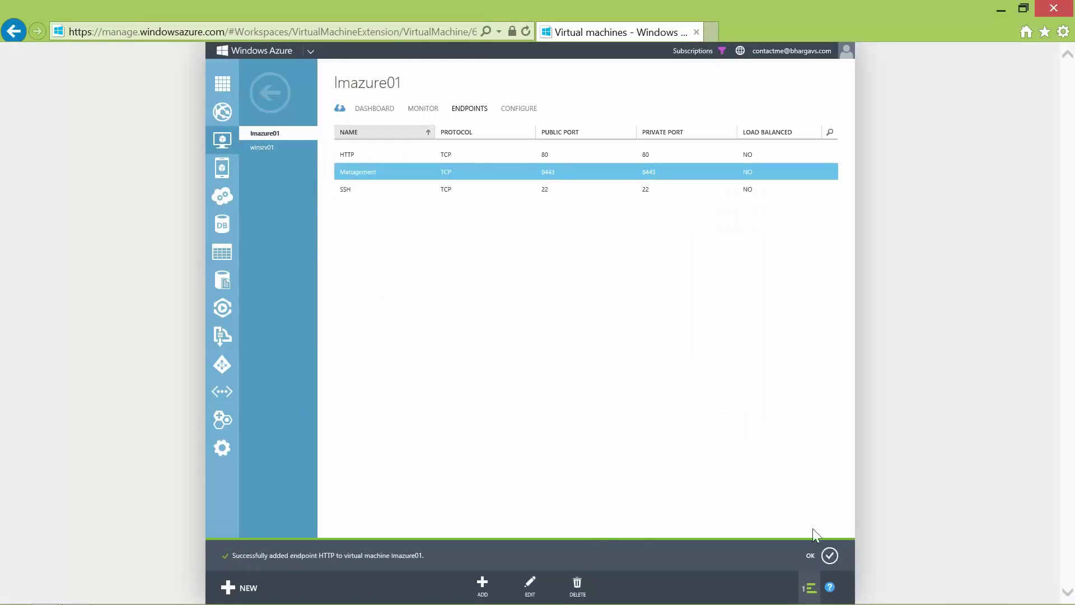
{"action": "left_click", "coordinate": [829, 556]}
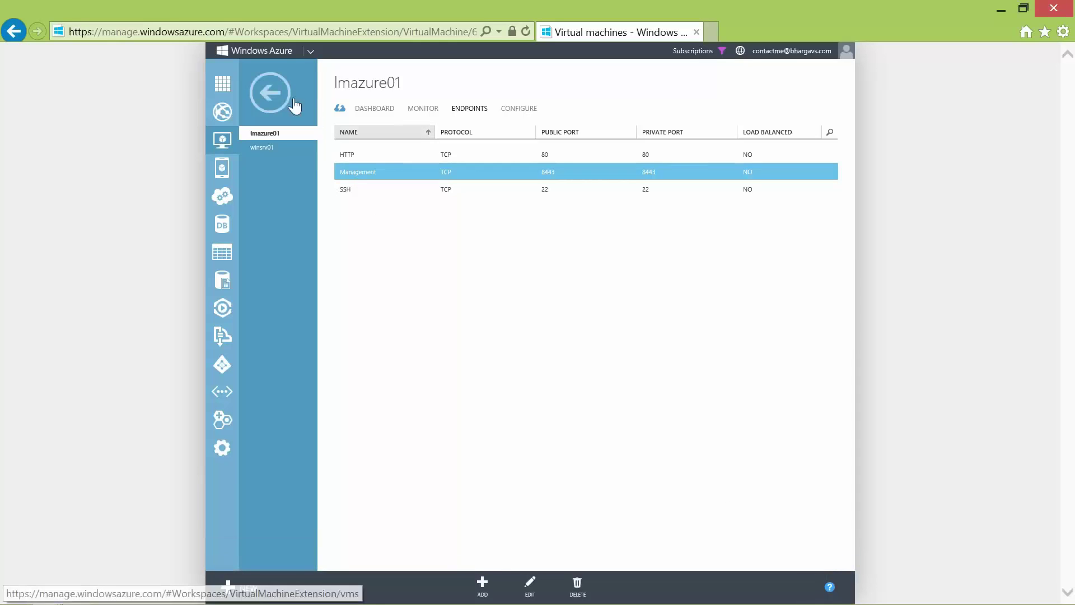
Find winsrv01's internal IP address 10.0.0.5 on its dashboard
{"action": "left_click", "coordinate": [259, 149]}
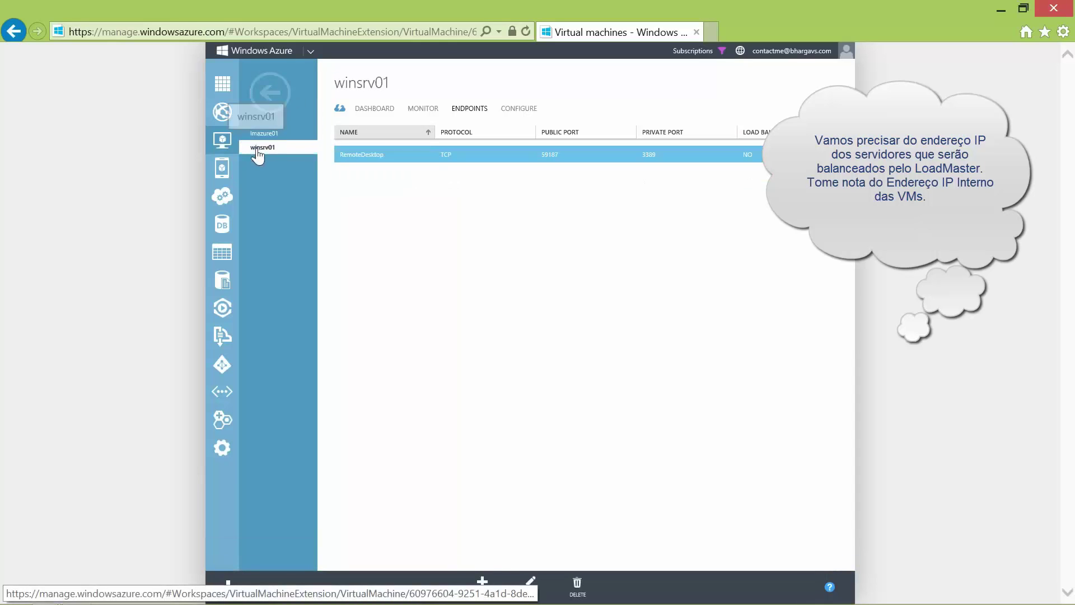
{"action": "left_click", "coordinate": [374, 108]}
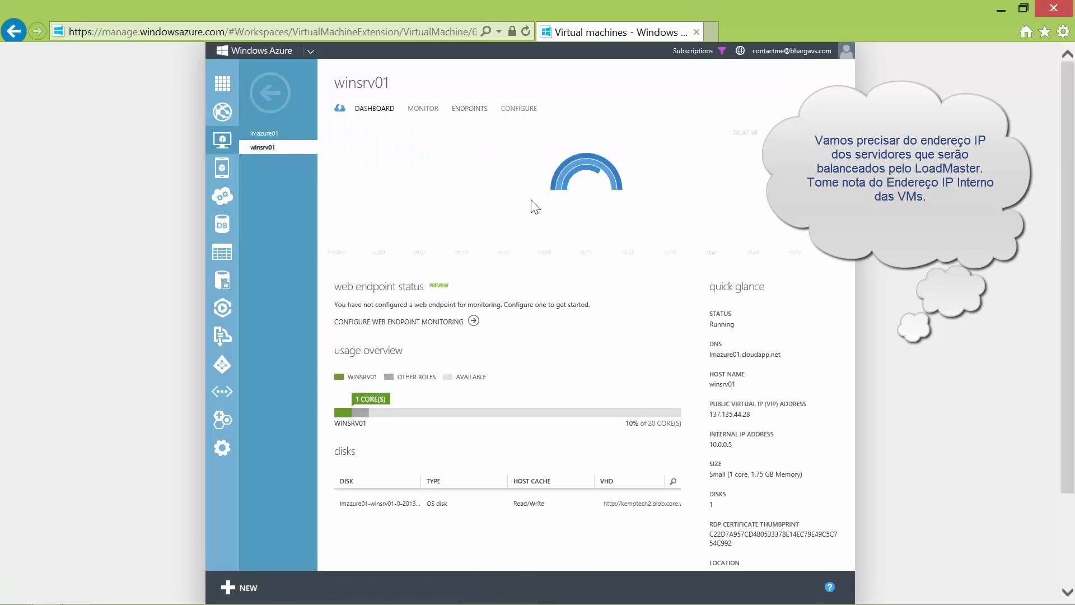
{"action": "left_click_drag", "start_coordinate": [742, 445], "coordinate": [711, 445]}
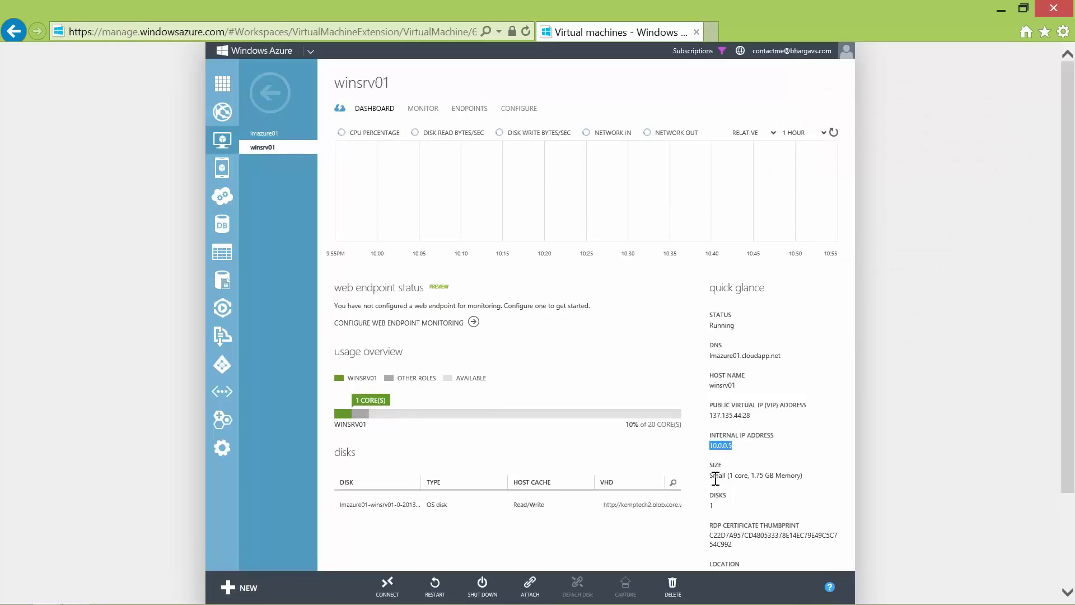
Load the LoadMaster console at lmazure01.cloudapp.net:8443 in a new browser tab
{"action": "left_click", "coordinate": [711, 33]}
{"action": "type", "text": "lm"}
{"action": "key", "text": "Return"}
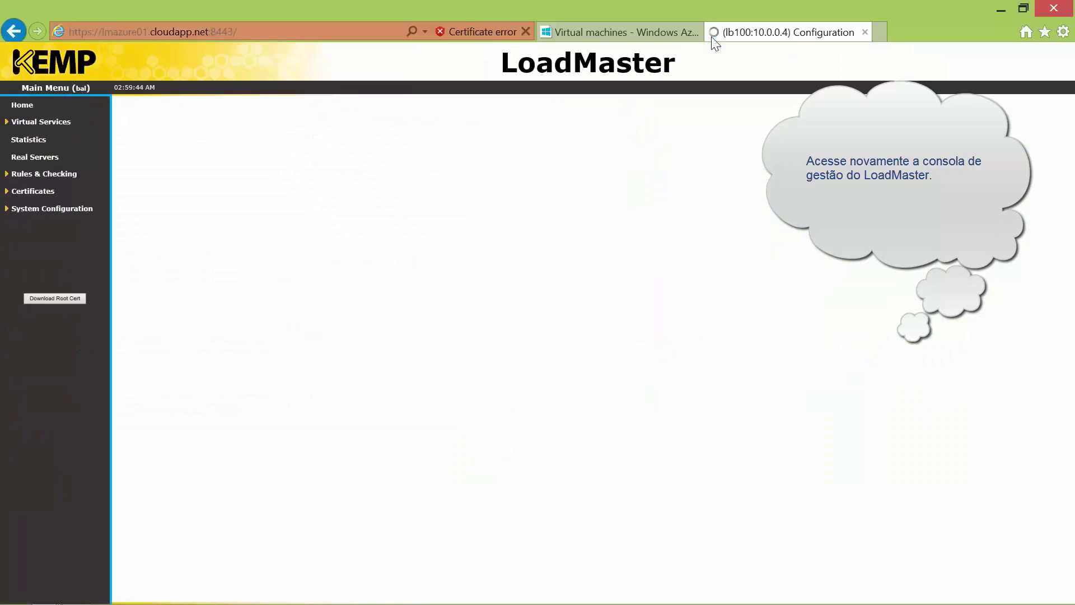
Add a new virtual service named HTTP on 10.0.0.4 port 80
{"action": "left_click", "coordinate": [31, 121]}
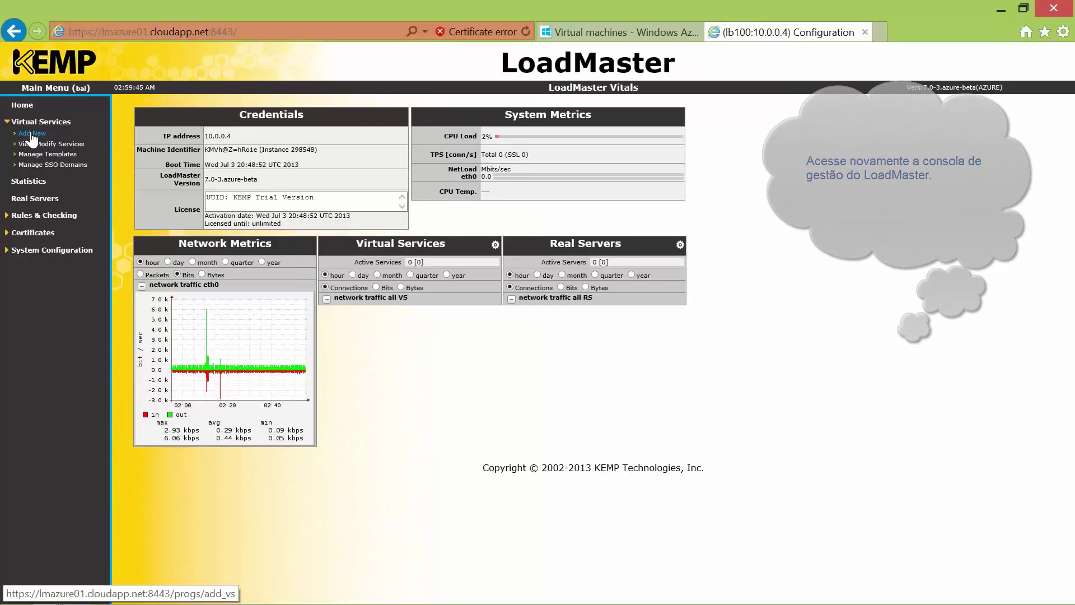
{"action": "left_click", "coordinate": [31, 134]}
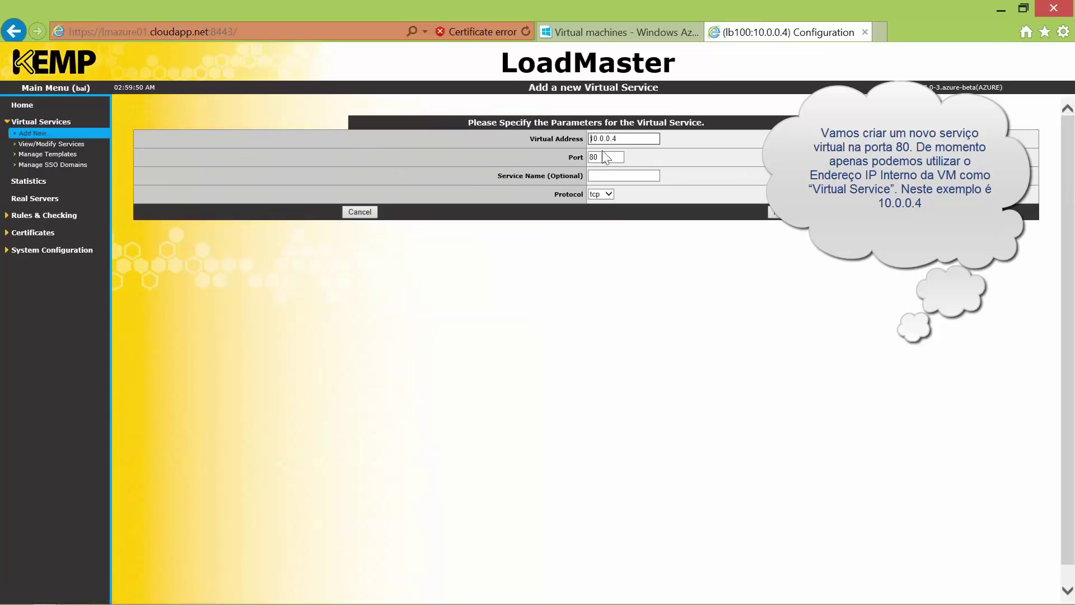
{"action": "left_click", "coordinate": [620, 175]}
{"action": "type", "text": "HTTP"}
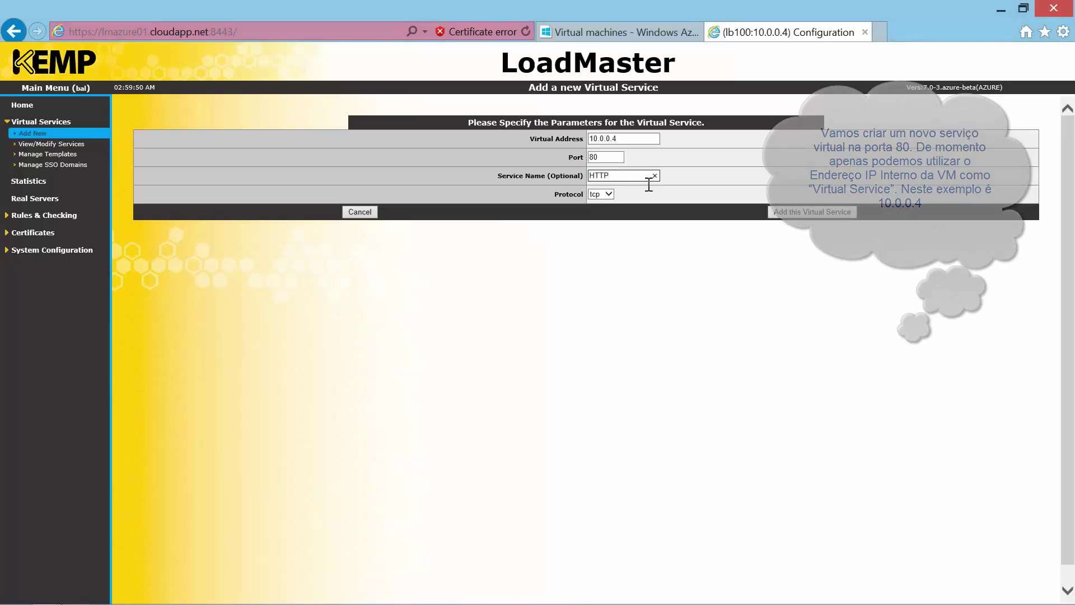
{"action": "left_click", "coordinate": [795, 215]}
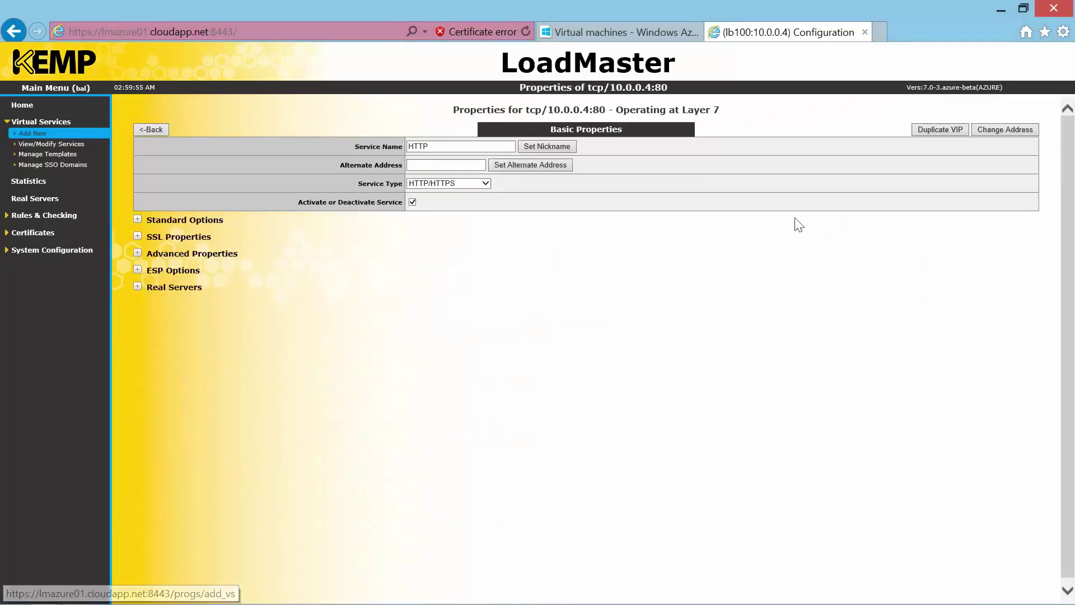
Turn off Transparency in the HTTP service's Standard Options
{"action": "left_click", "coordinate": [180, 222]}
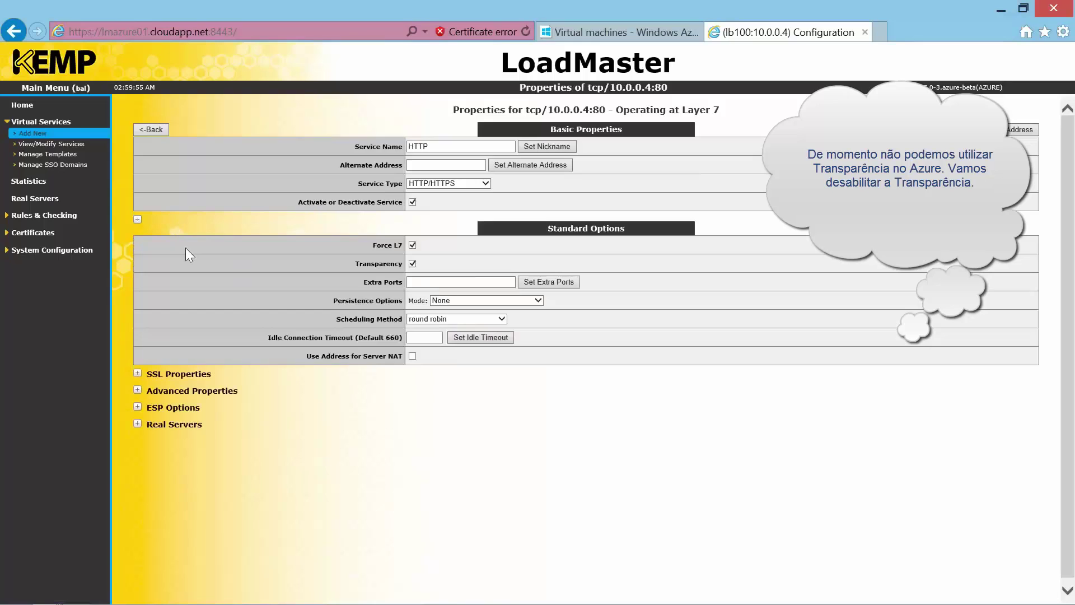
{"action": "left_click", "coordinate": [413, 263]}
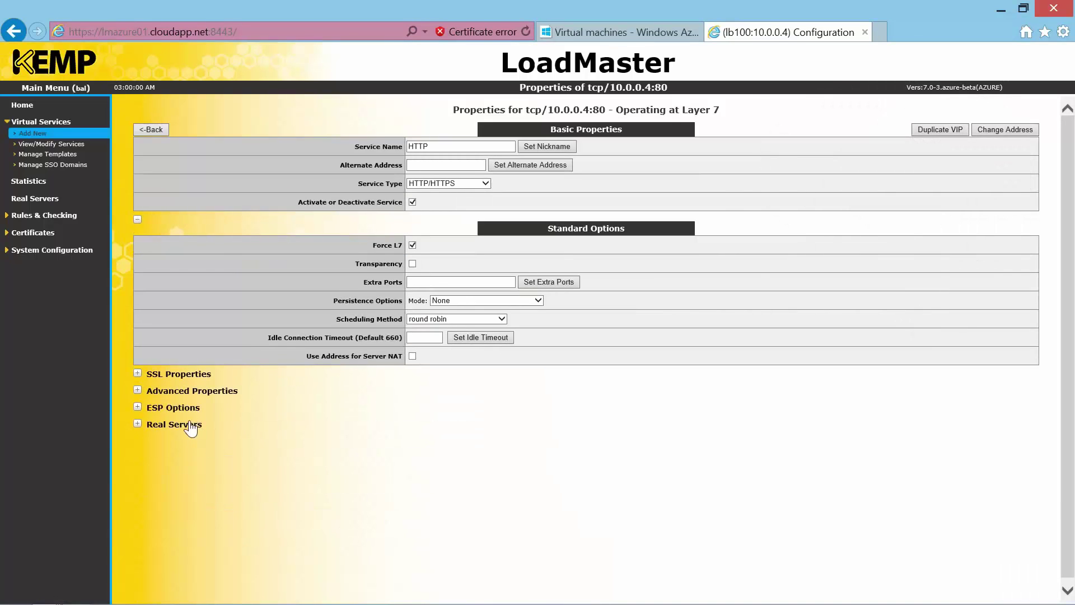
{"action": "left_click", "coordinate": [195, 427]}
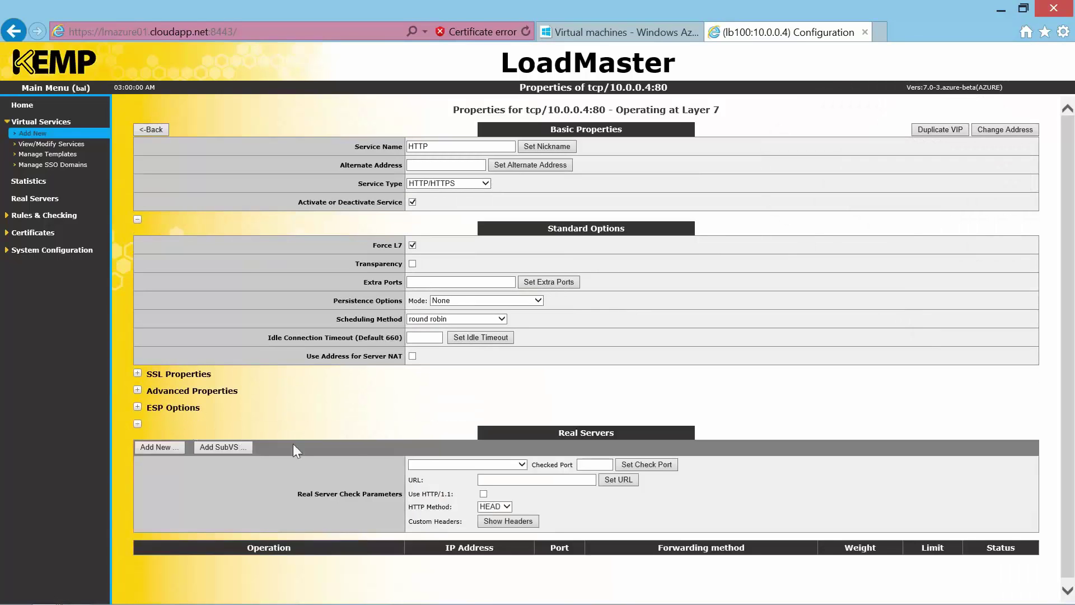
Use HTTP health checks and add real server 10.0.0.5 port 80, then return to the services list
{"action": "left_click", "coordinate": [453, 466]}
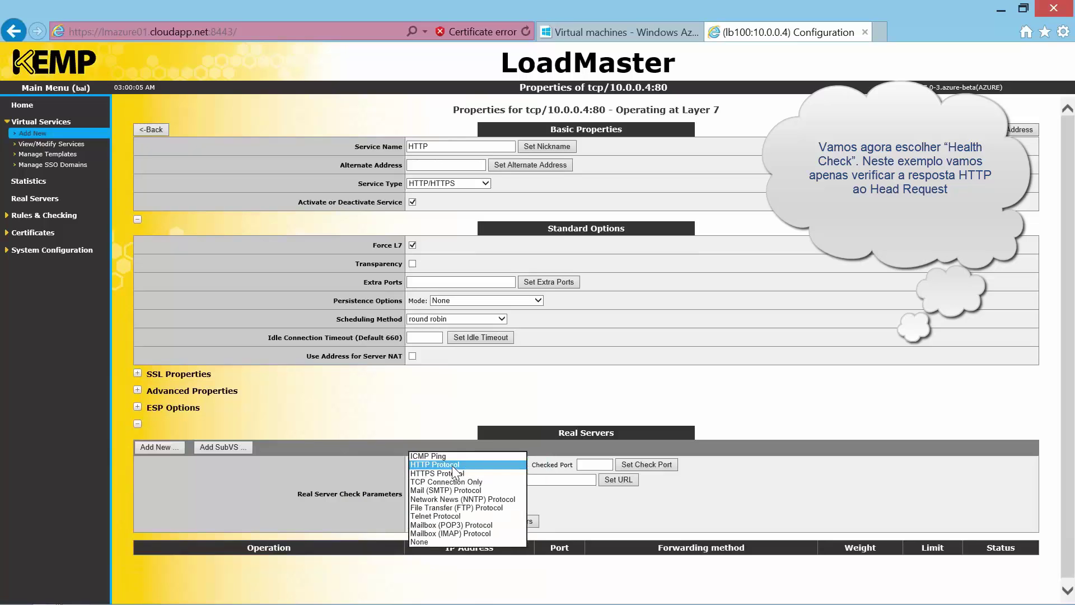
{"action": "left_click", "coordinate": [453, 465]}
{"action": "left_click", "coordinate": [173, 448]}
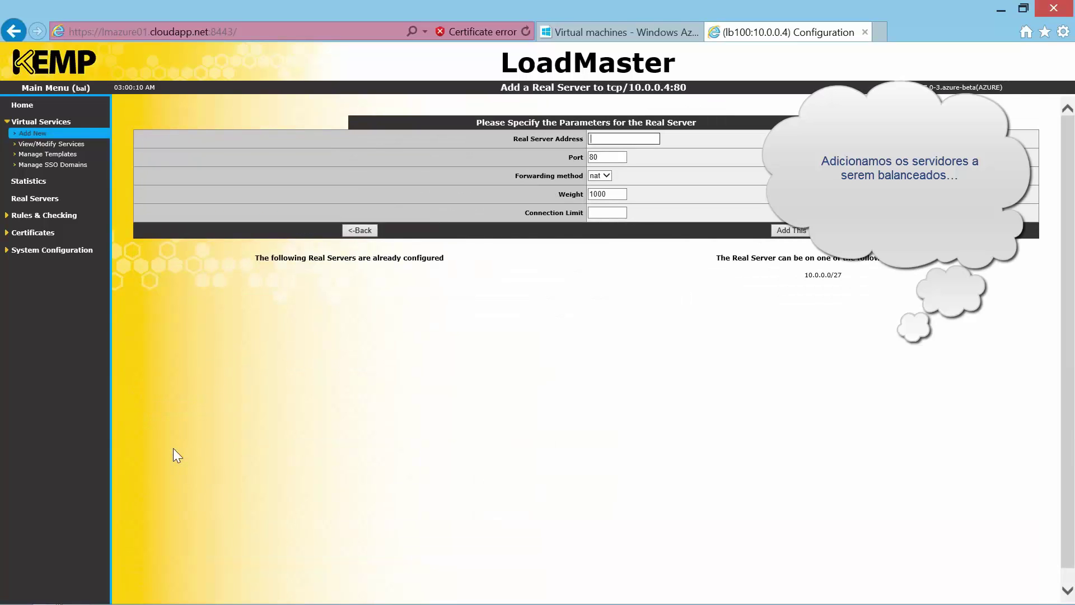
{"action": "type", "text": "10.0.0."}
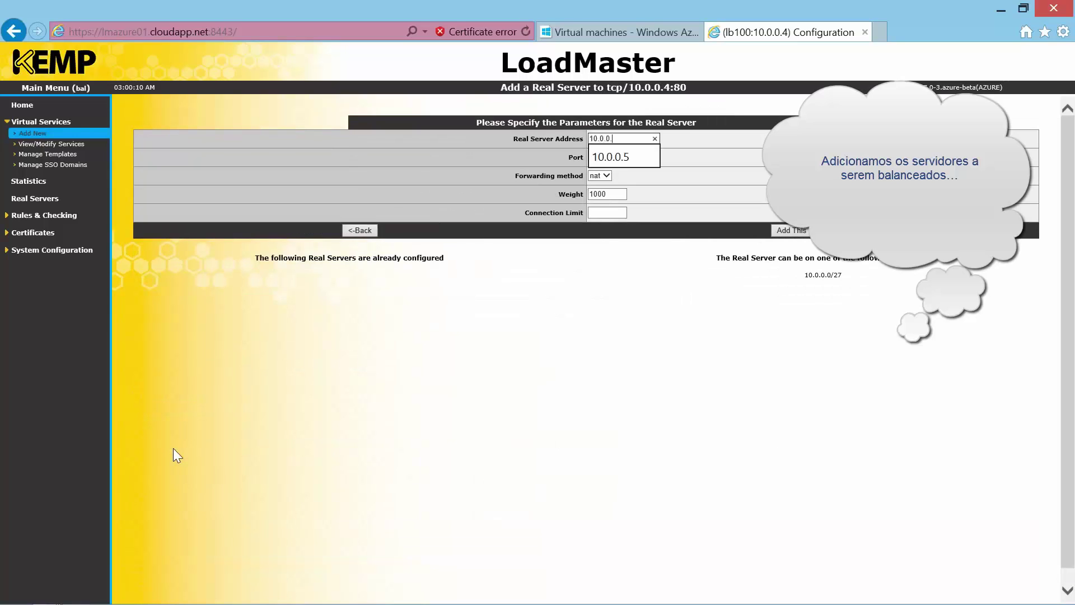
{"action": "type", "text": "5"}
{"action": "left_click", "coordinate": [795, 230]}
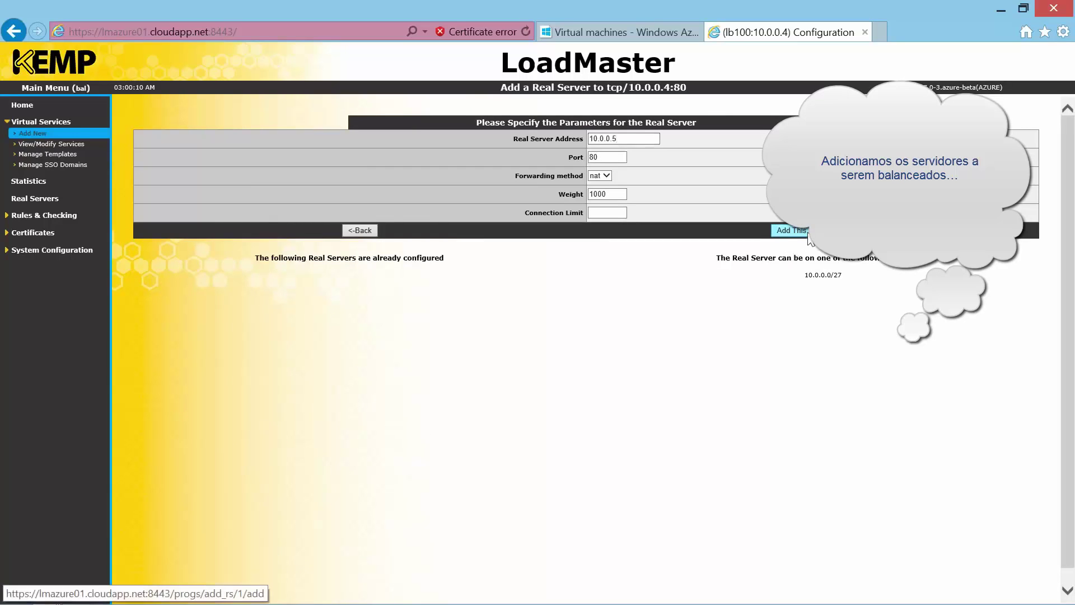
{"action": "left_click", "coordinate": [601, 373]}
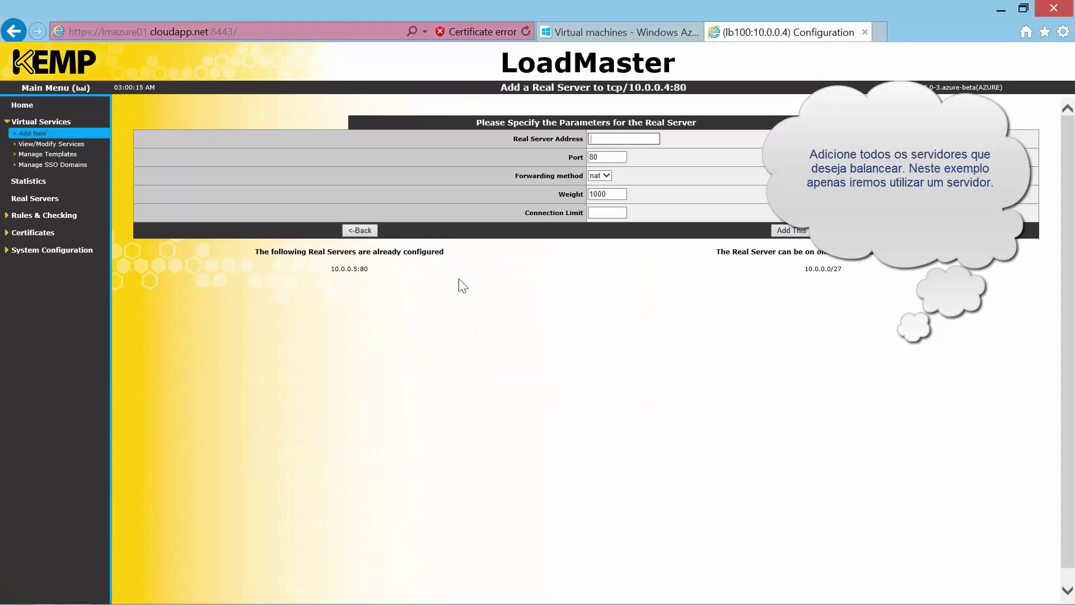
{"action": "left_click", "coordinate": [360, 230]}
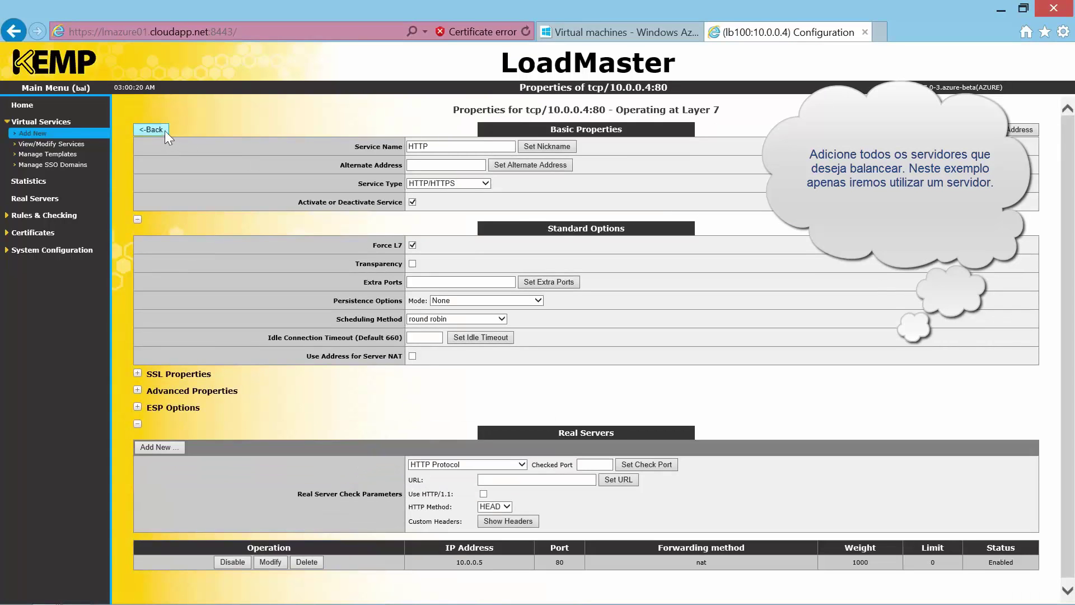
{"action": "left_click", "coordinate": [165, 132]}
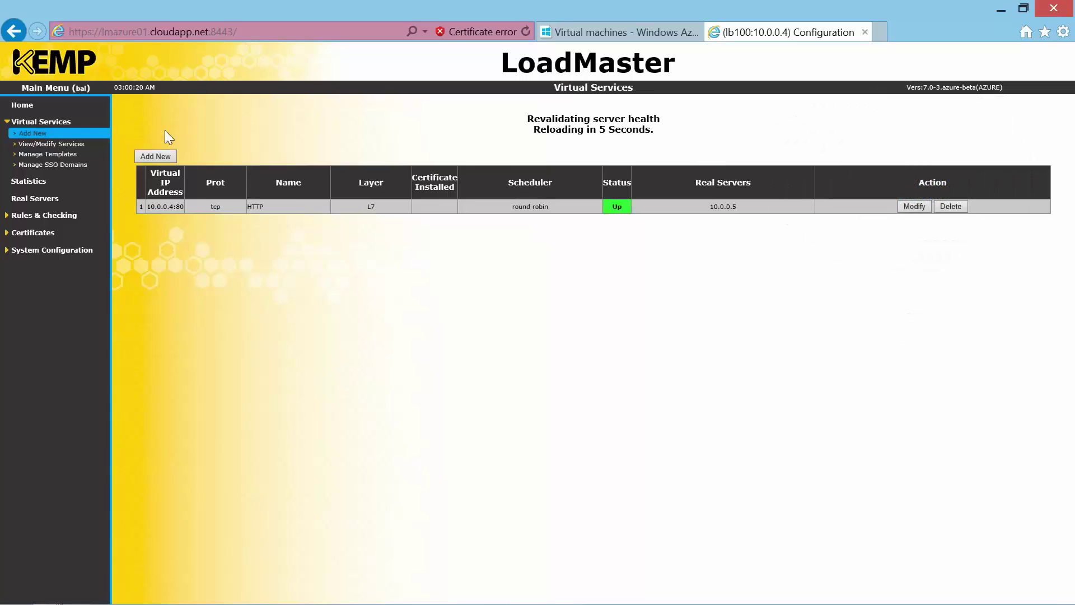
Browse to lmazure01.cloudapp.net in a new tab to load the IIS 8 welcome page
{"action": "left_click", "coordinate": [879, 32]}
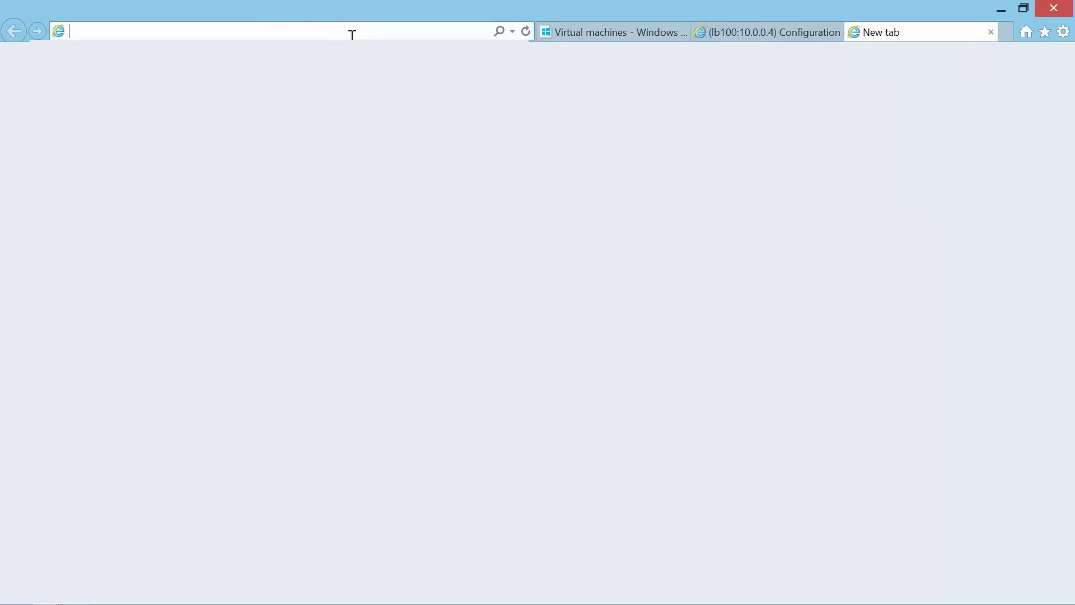
{"action": "type", "text": "lmaz"}
{"action": "key", "text": "Return"}
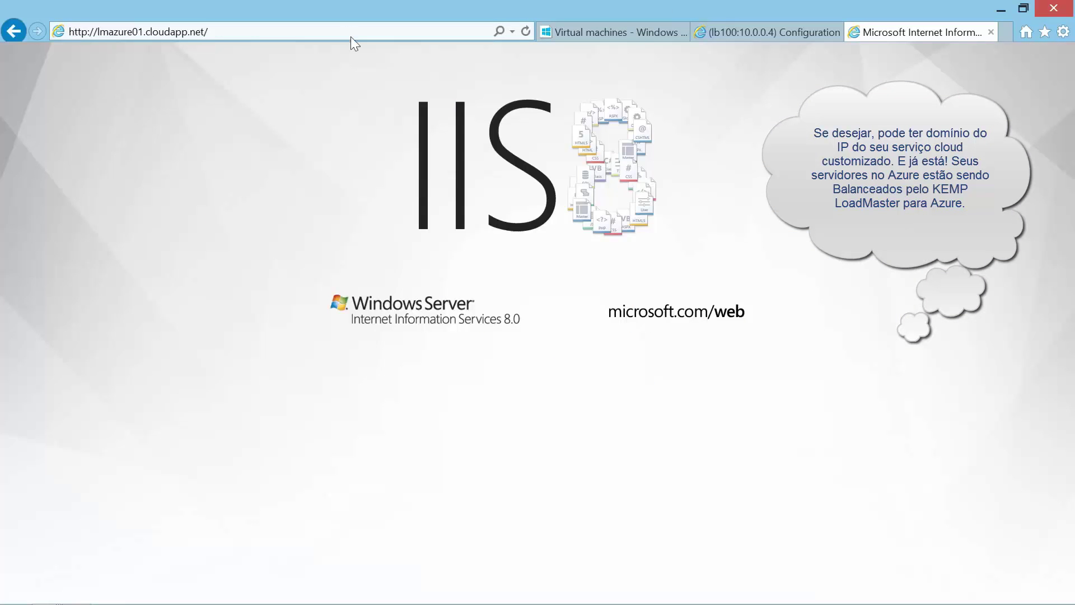